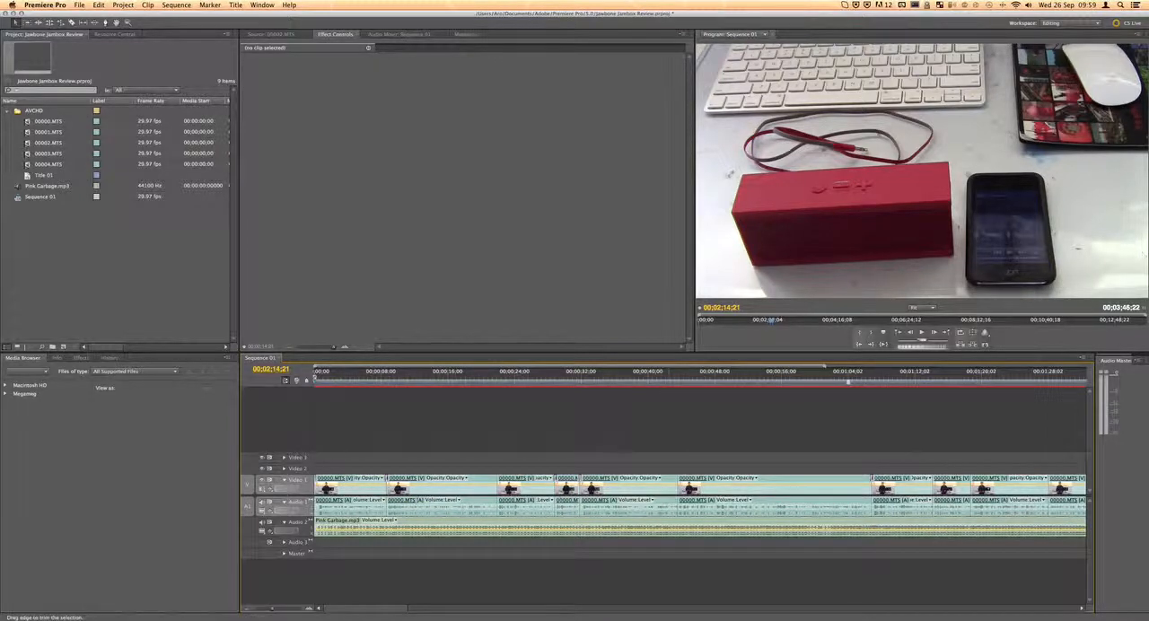
scroll(675, 493, right, 10)
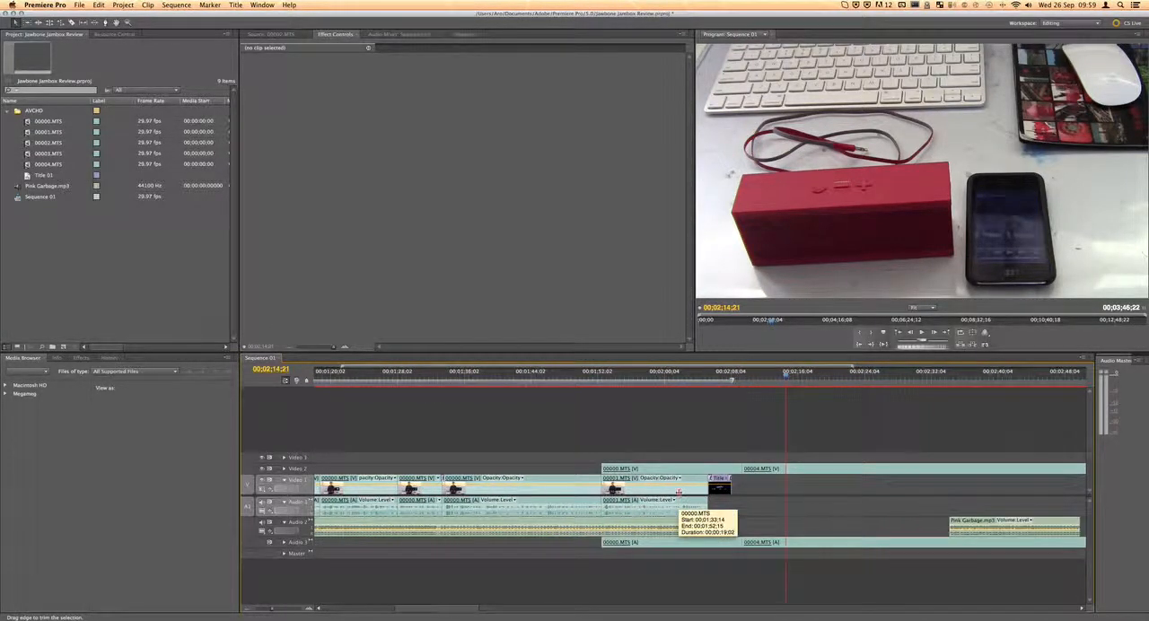
scroll(679, 492, left, 10)
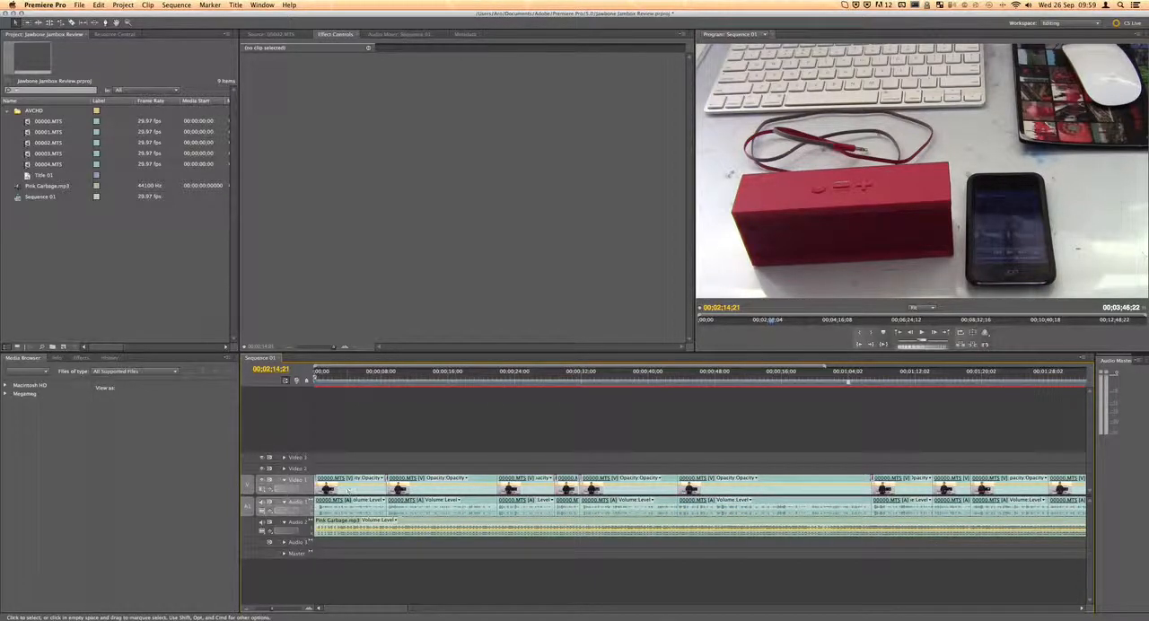
click(362, 478)
click(345, 479)
click(332, 481)
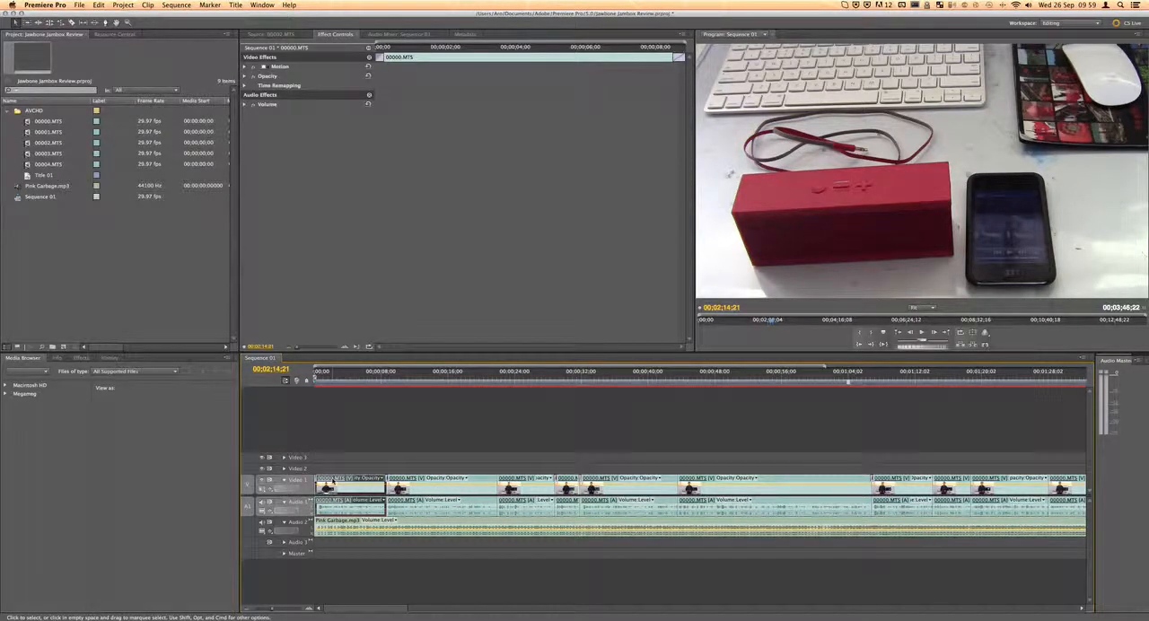
click(390, 467)
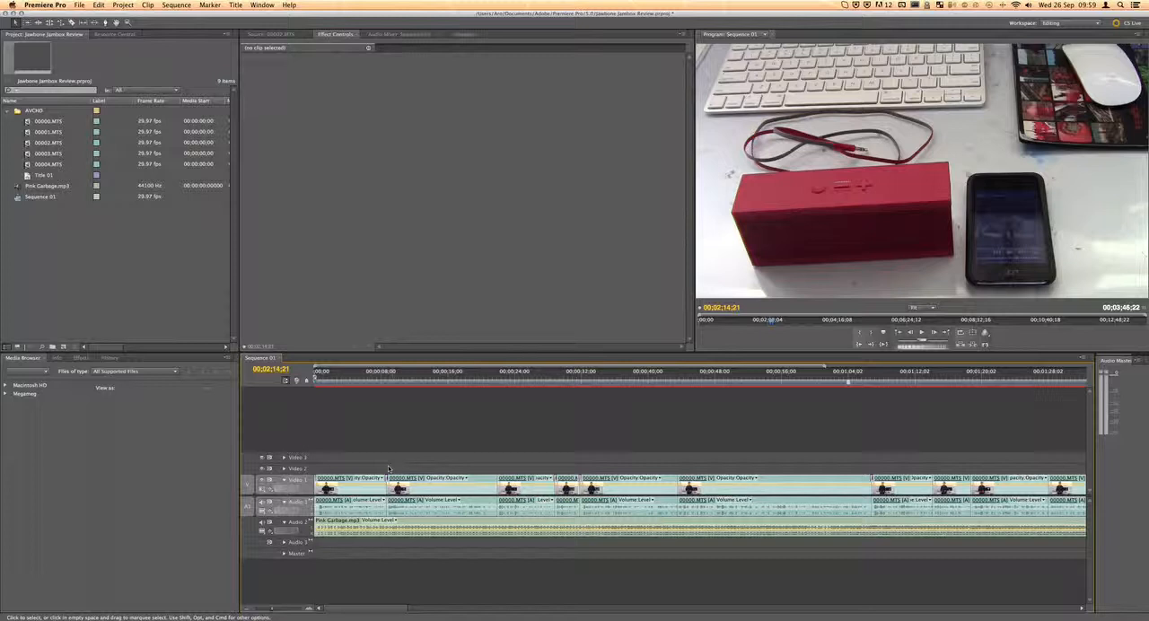
Search the effects library for "transition" and "cross", then clear the search
click(83, 358)
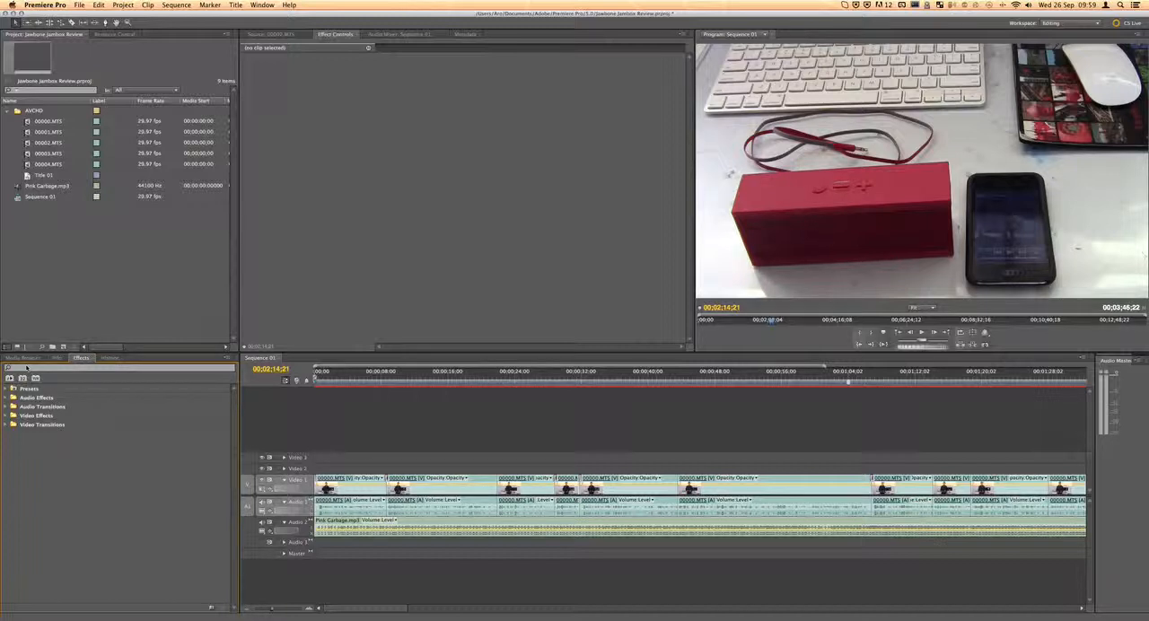
click(25, 369)
text(transition)
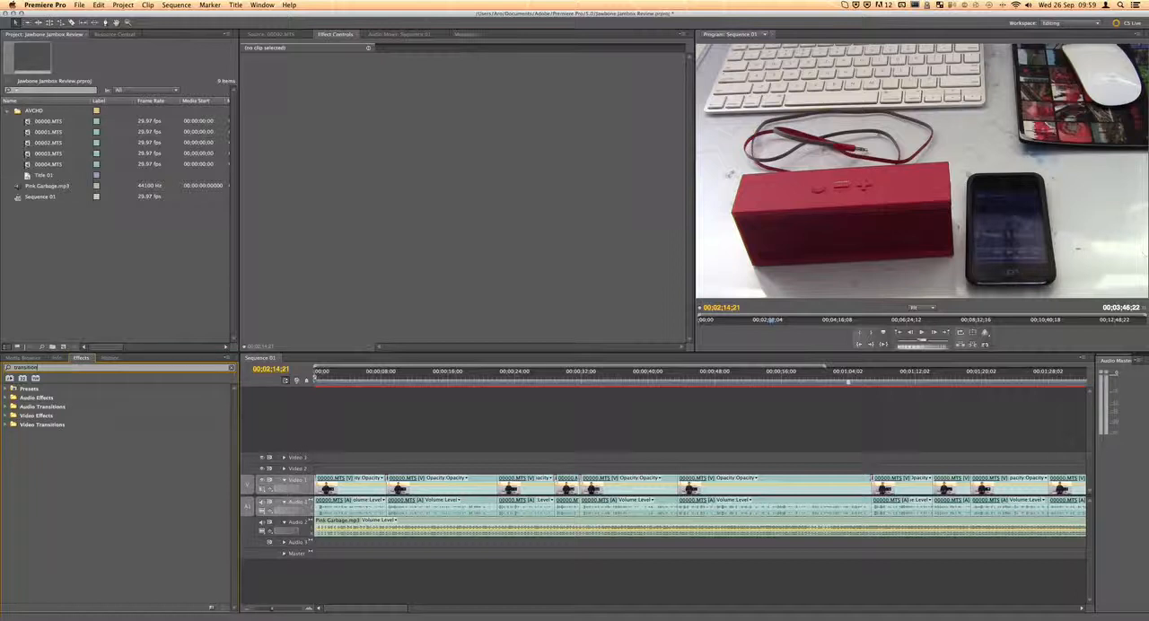
key(BackSpace)
key(BackSpace)
key(BackSpace)
key(BackSpace)
key(BackSpace)
key(BackSpace)
key(BackSpace)
key(BackSpace)
key(BackSpace)
key(BackSpace)
text(cross)
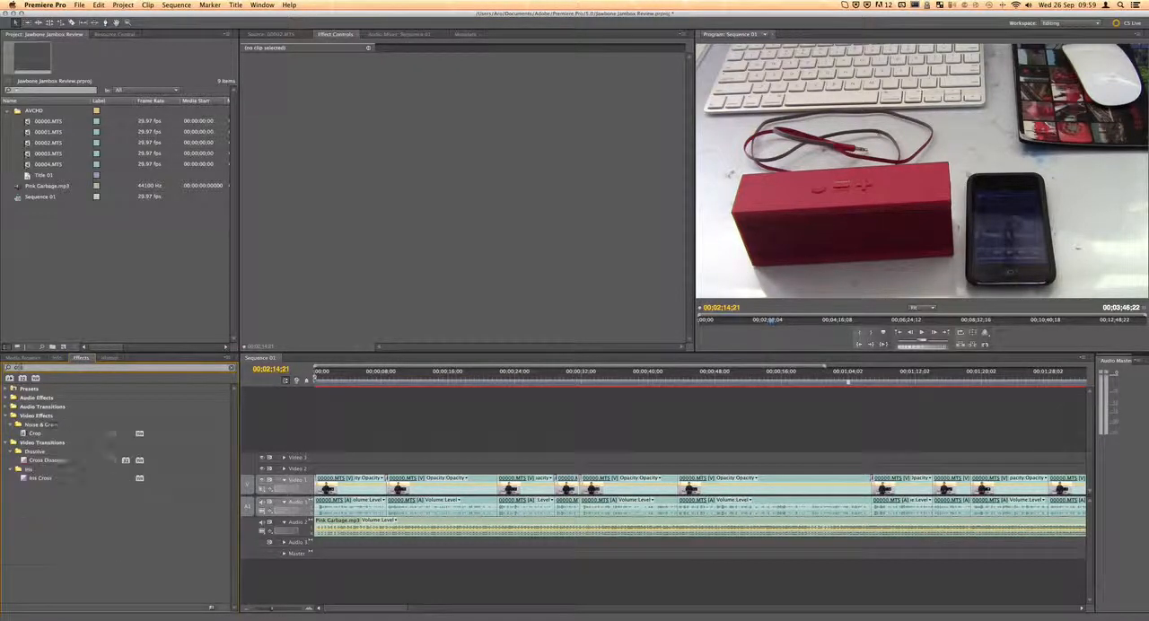
click(27, 444)
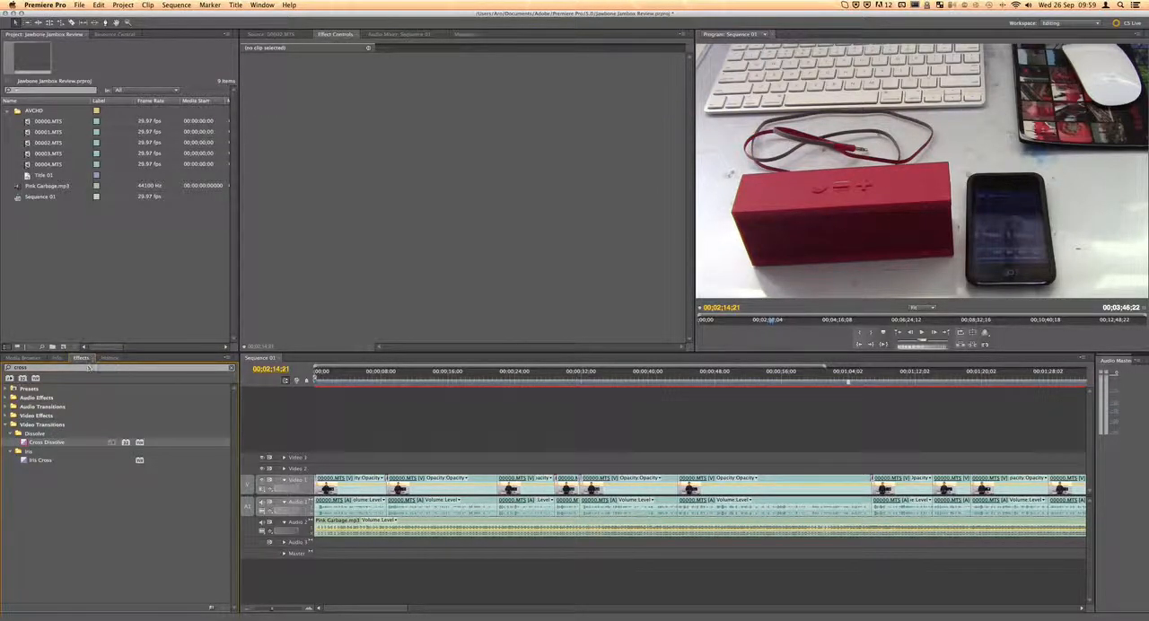
click(230, 368)
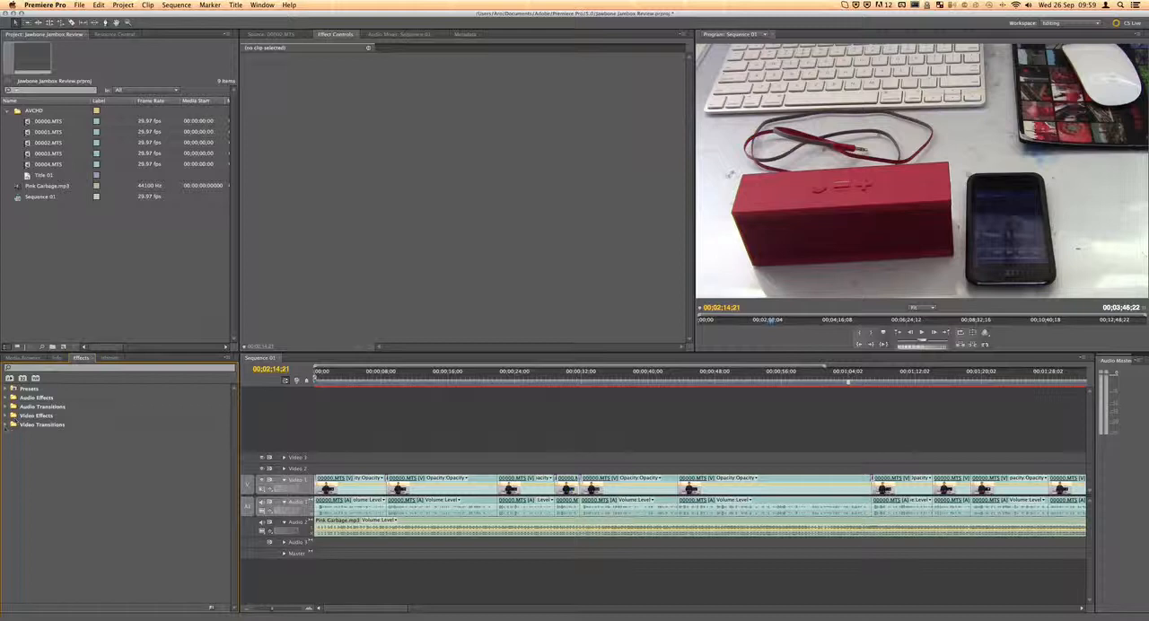
Apply the Cube Spin 3D Motion transition to the cut between the second and third clips on Video 1
click(7, 424)
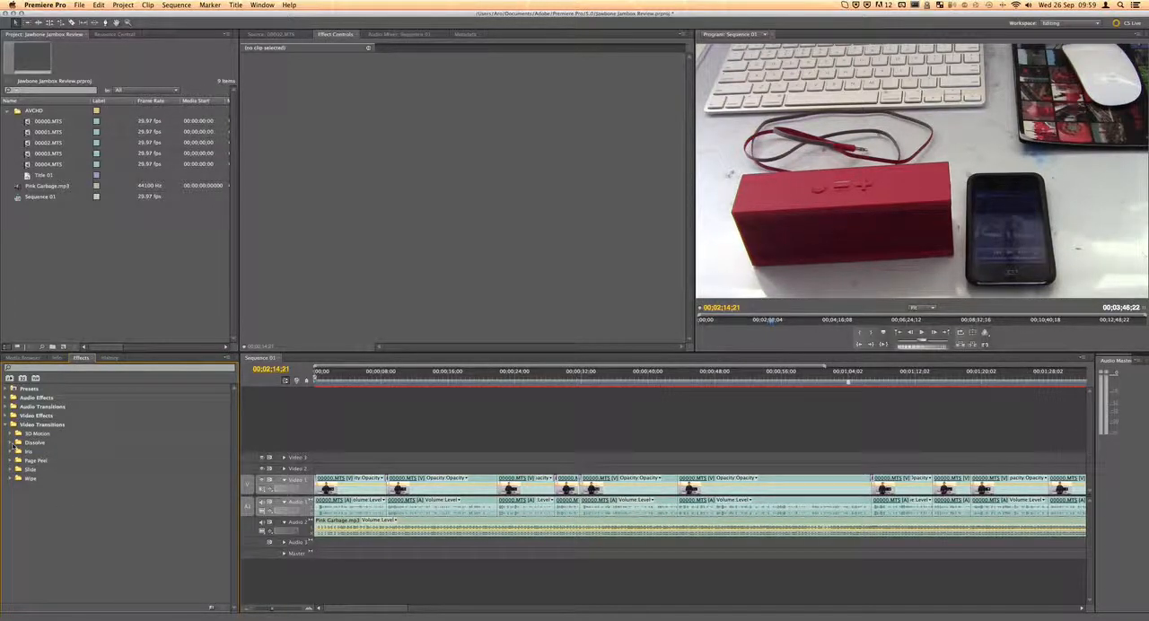
click(9, 435)
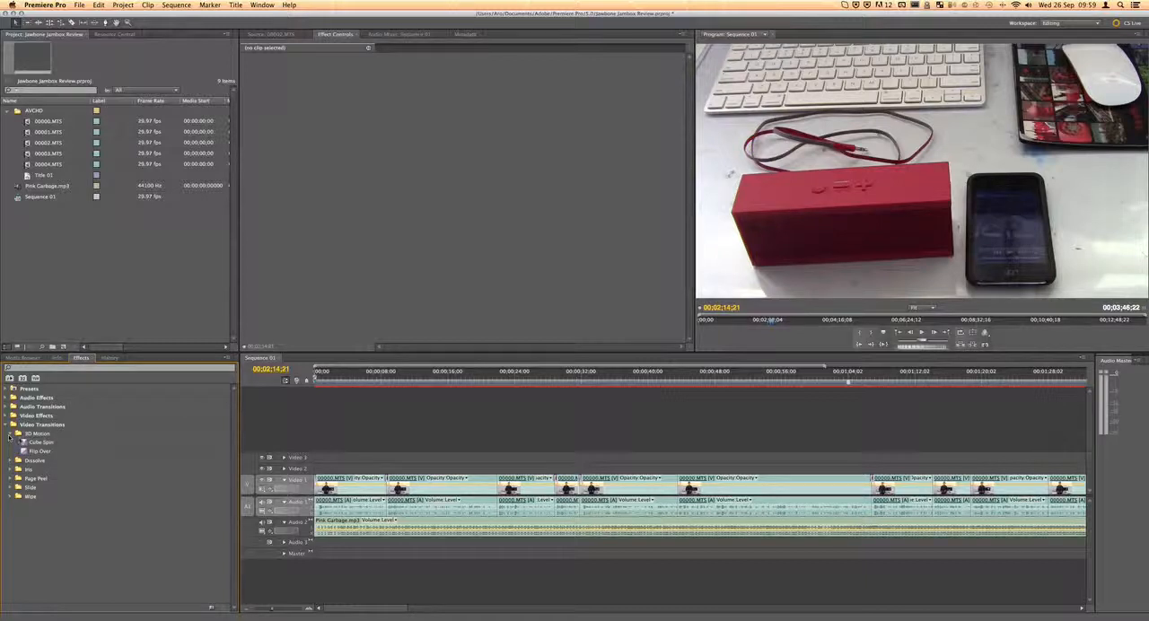
click(24, 443)
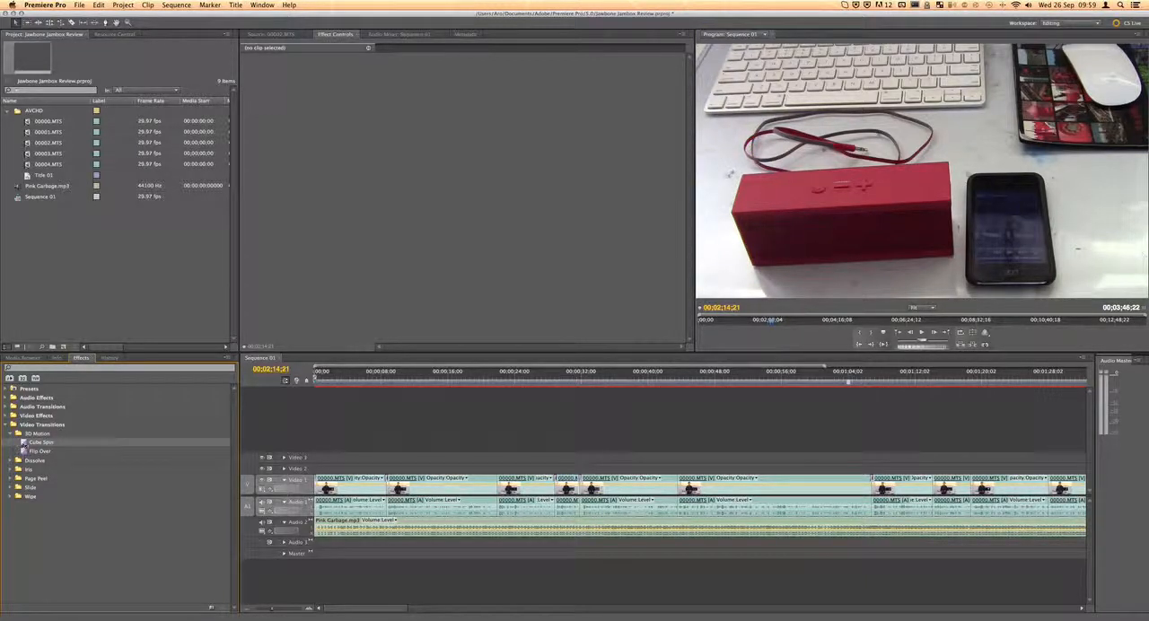
mouse_move(442, 468)
mouse_down()
mouse_move(497, 473)
mouse_move(497, 483)
mouse_up()
Preview the Cube Spin transition by scrubbing and playing the sequence from just before the cut
click(495, 385)
drag(495, 385, 492, 386)
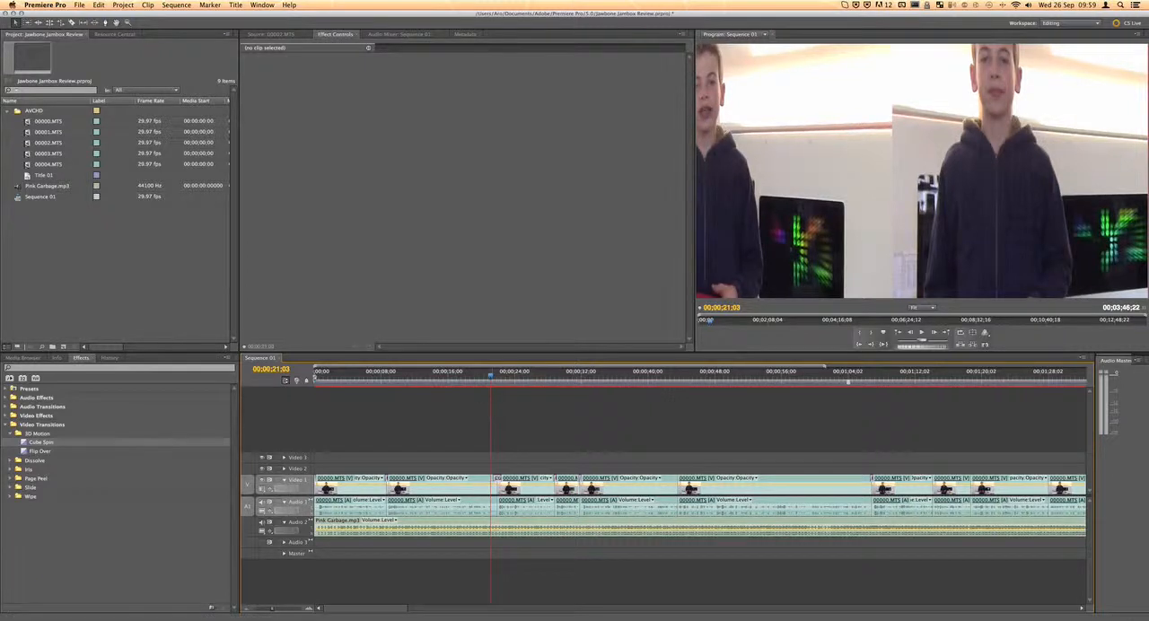
click(491, 384)
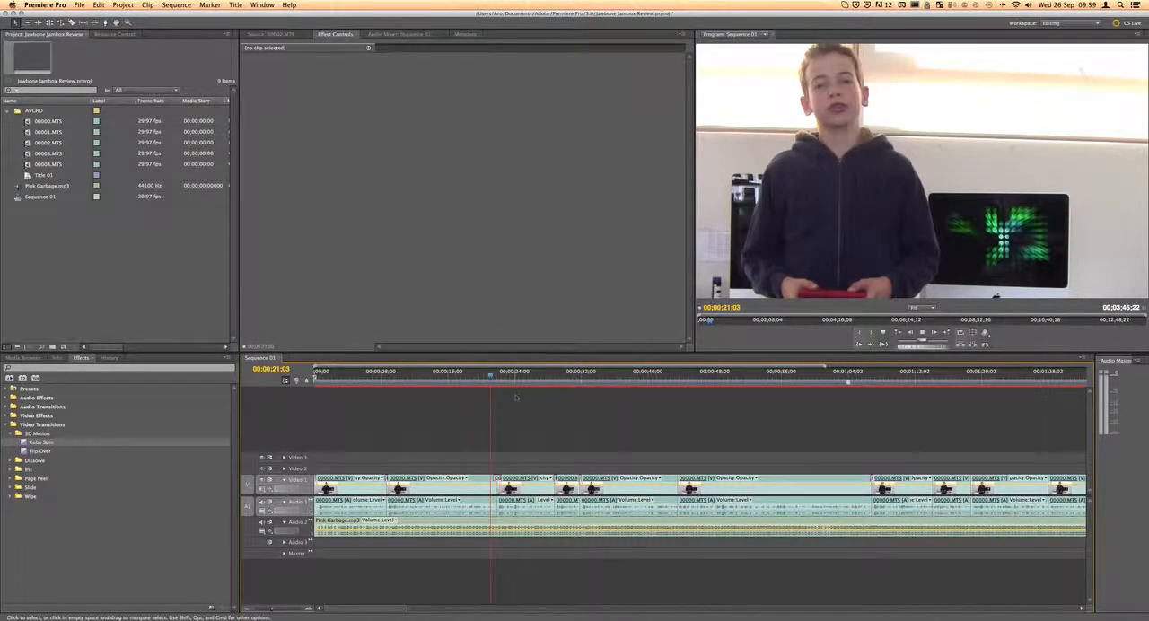
key(space)
key(XF86AudioMute)
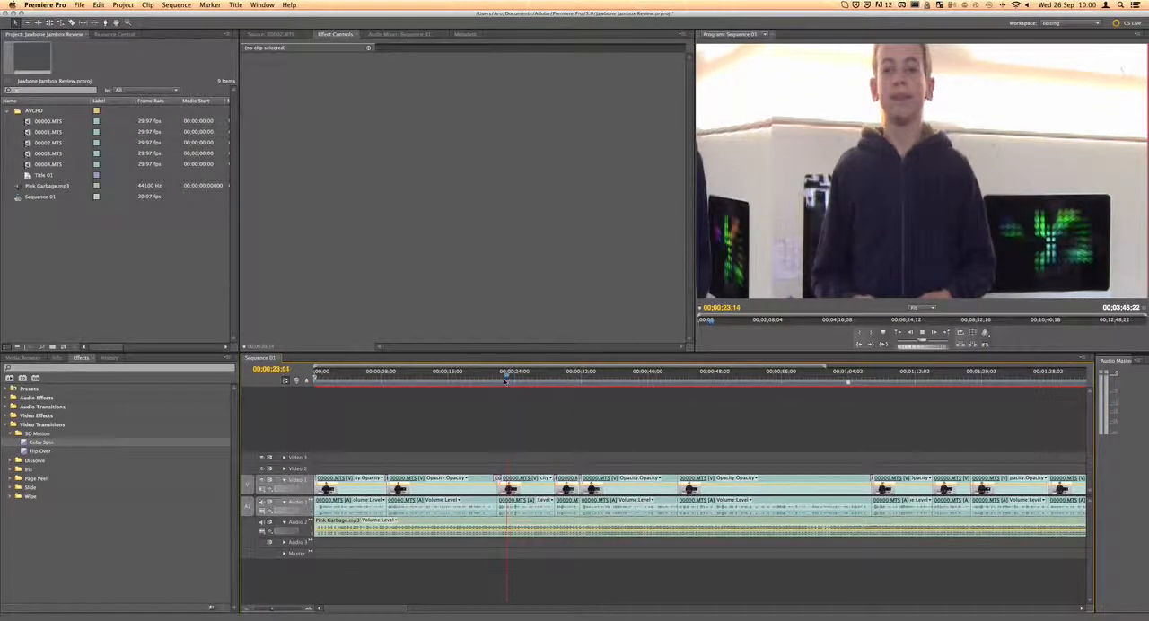
click(479, 376)
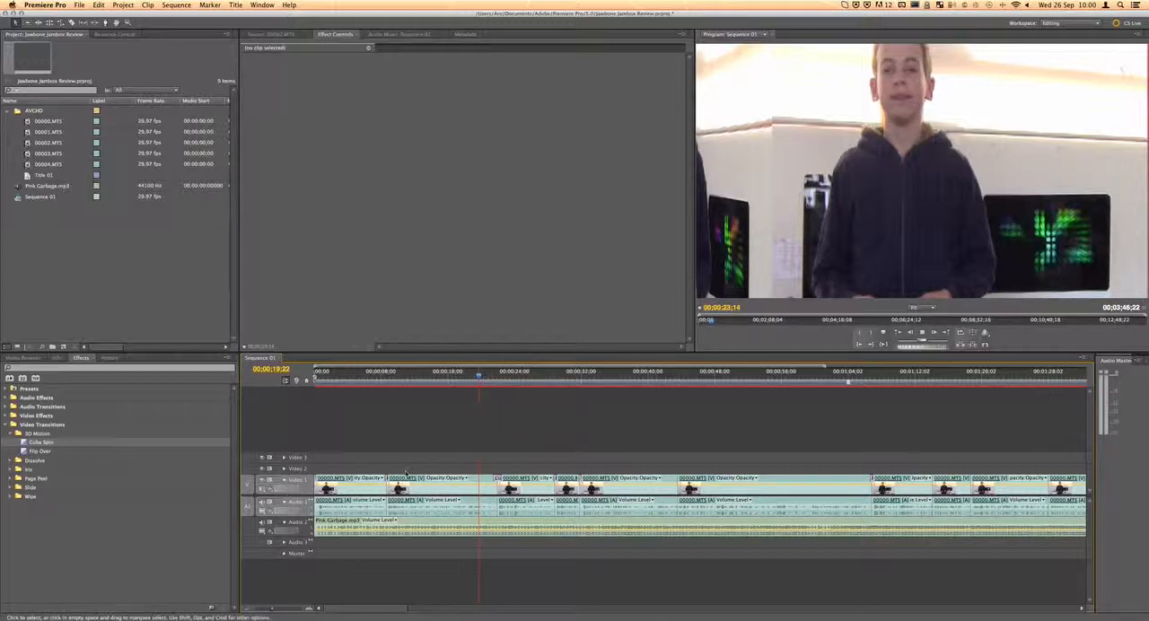
key(space)
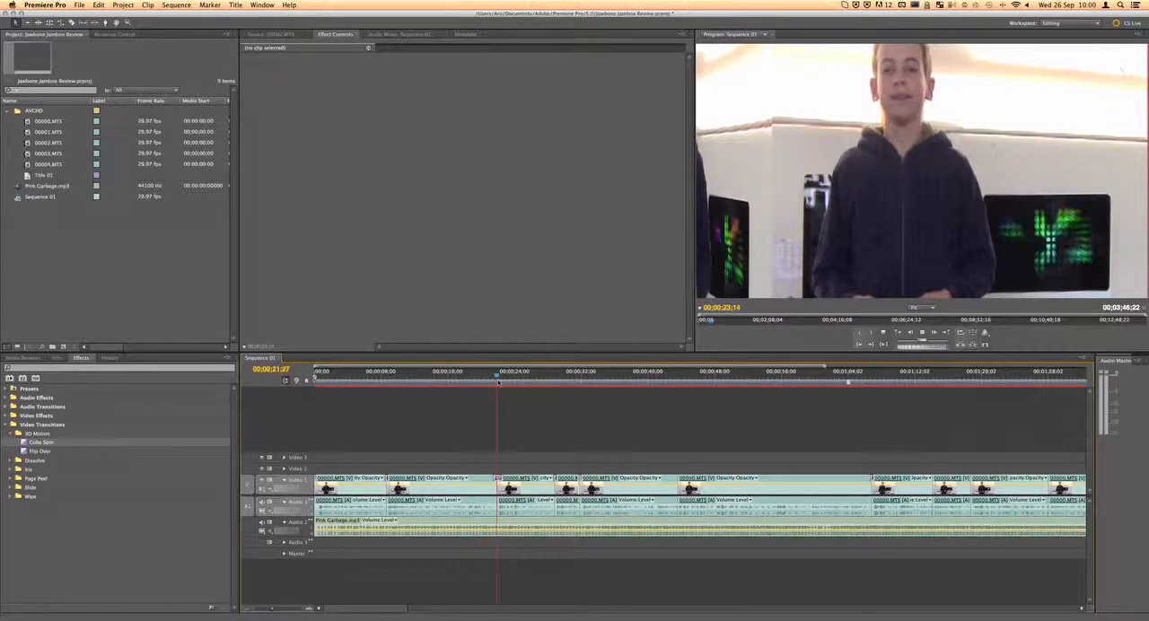
Shorten the Cube Spin transition from both ends to about 10 frames around the cut
drag(276, 611, 286, 611)
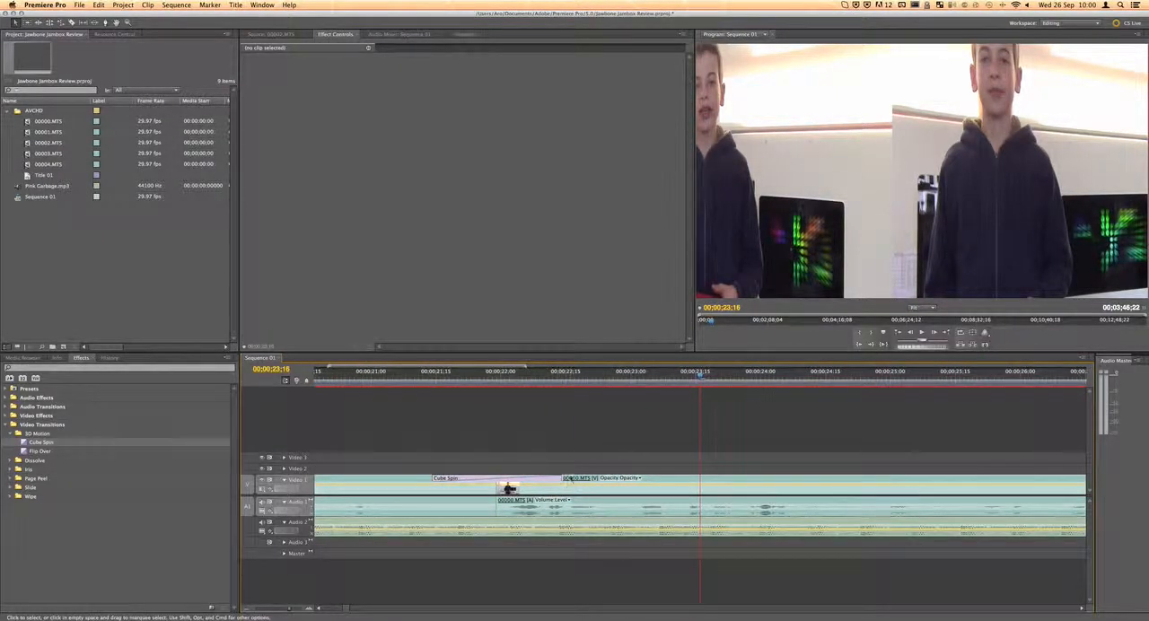
drag(457, 481, 473, 481)
drag(559, 479, 514, 480)
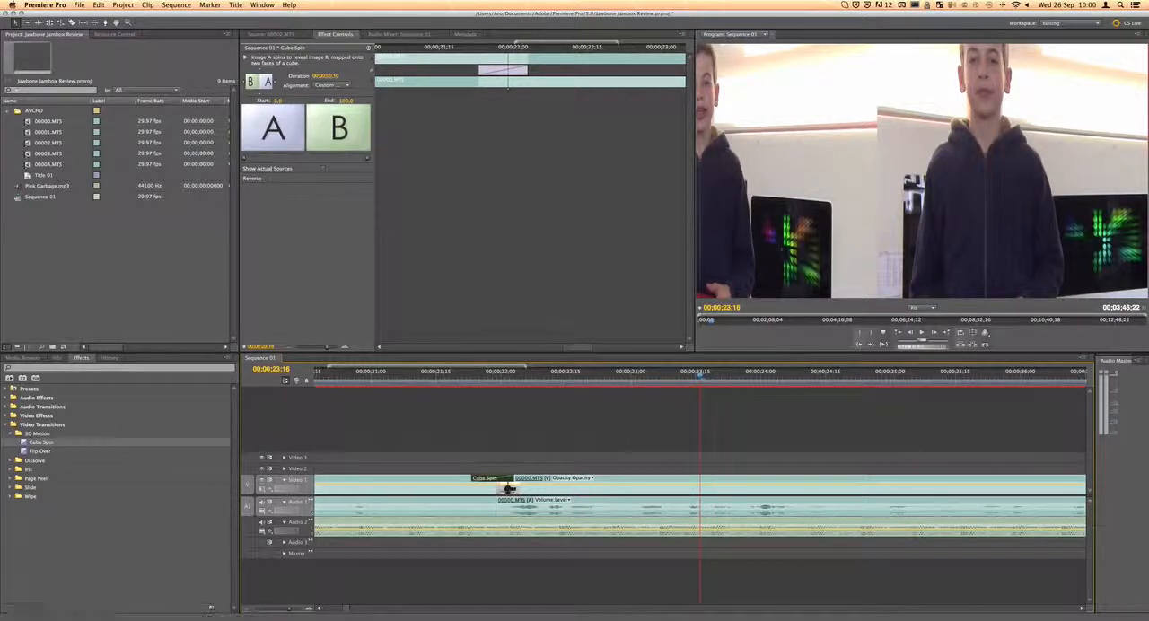
drag(289, 609, 275, 610)
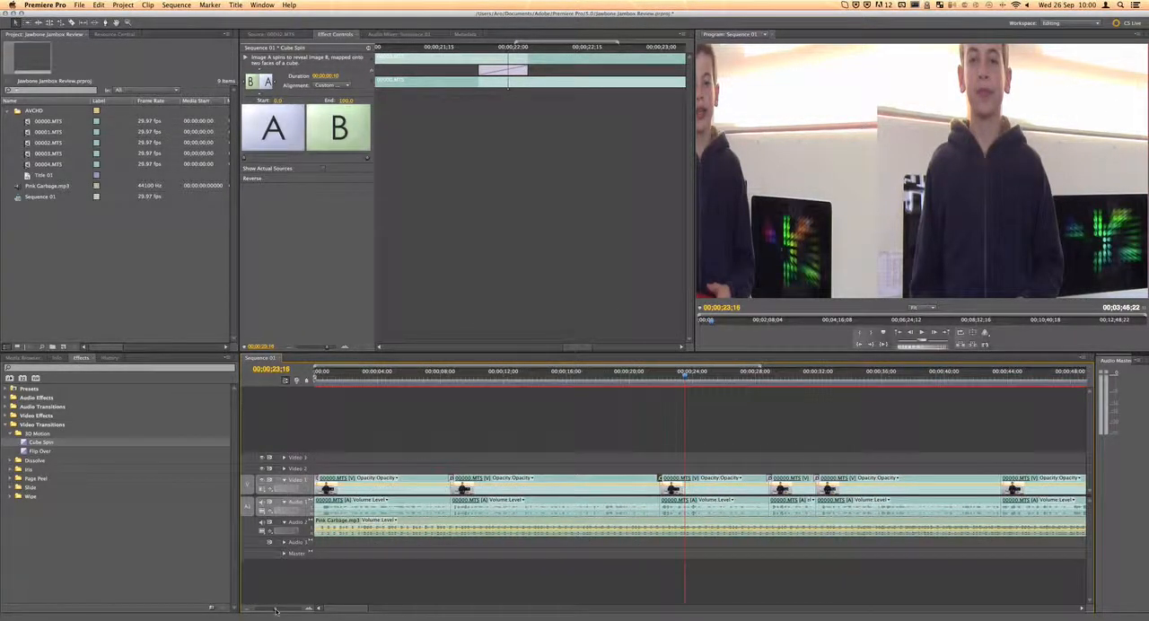
Examine the sequence from start to finish, checking where the work area ends relative to the closing title clip
scroll(365, 564, right, 5)
scroll(366, 564, left, 5)
mouse_move(274, 610)
mouse_down()
mouse_move(289, 610)
mouse_move(260, 611)
mouse_move(270, 610)
mouse_up()
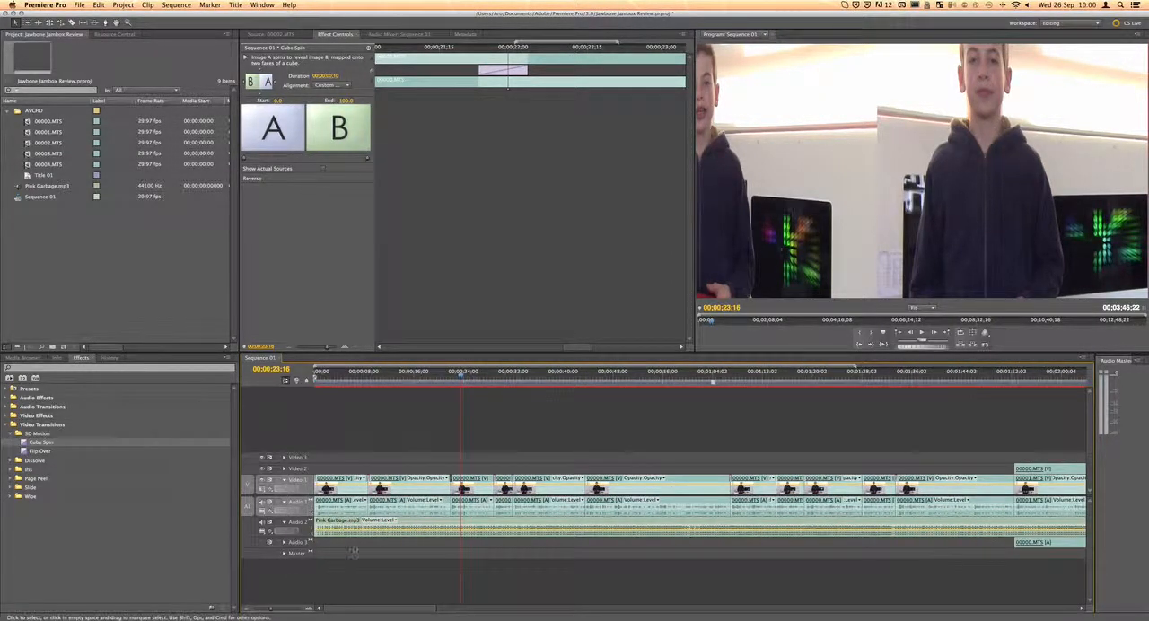
scroll(383, 530, down, 10)
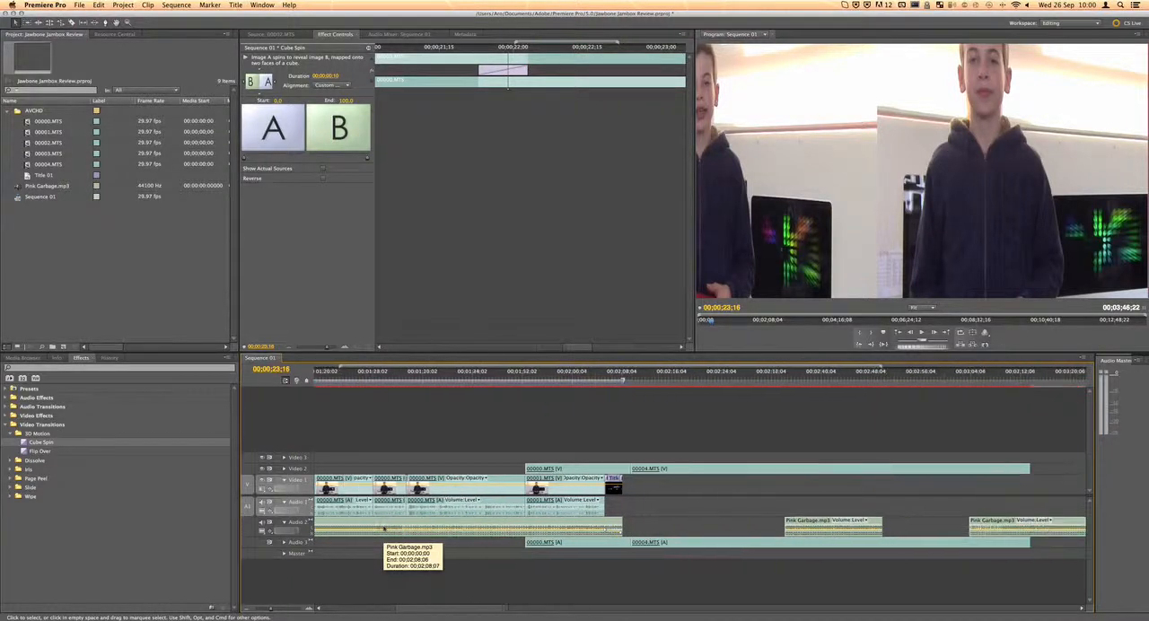
scroll(383, 529, up, 8)
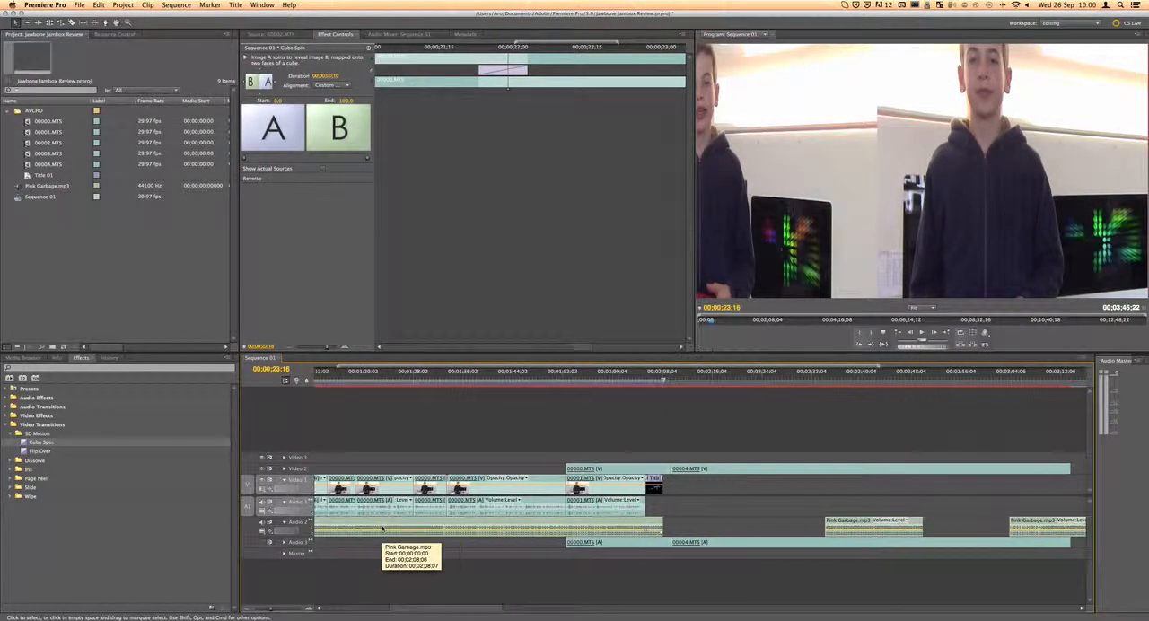
scroll(383, 530, up, 1)
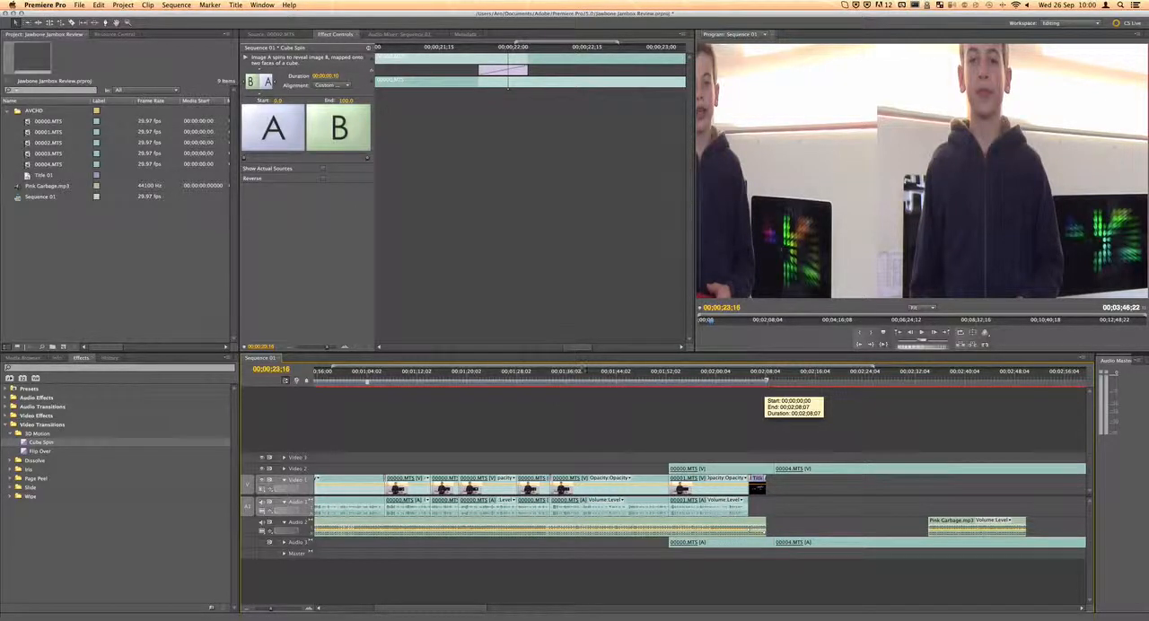
scroll(553, 411, left, 10)
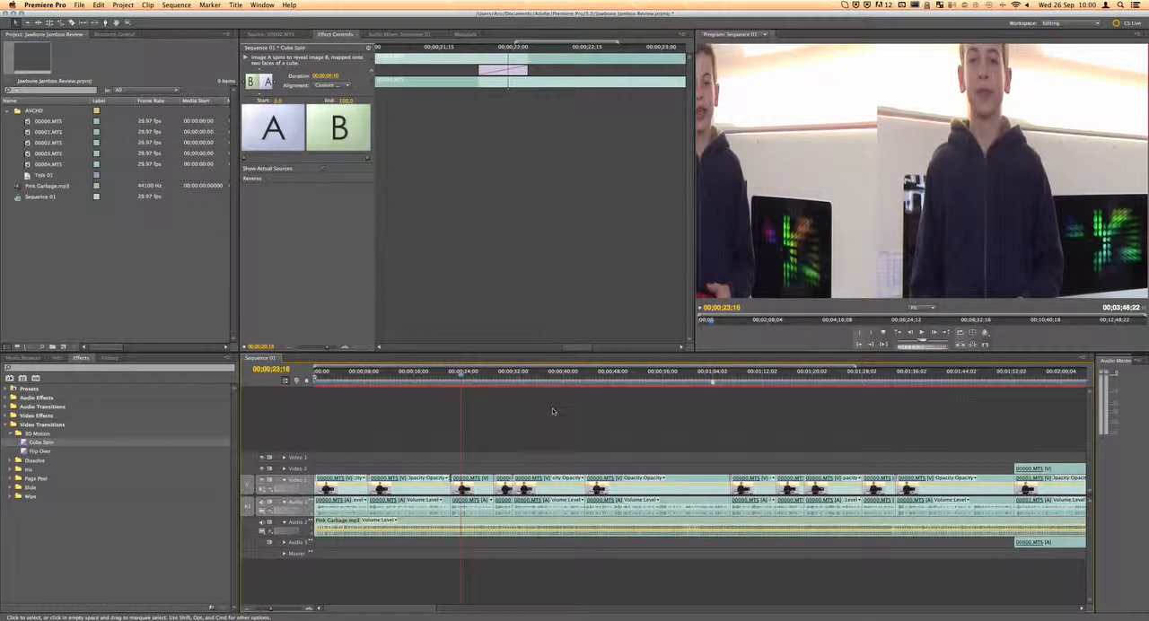
scroll(552, 411, right, 5)
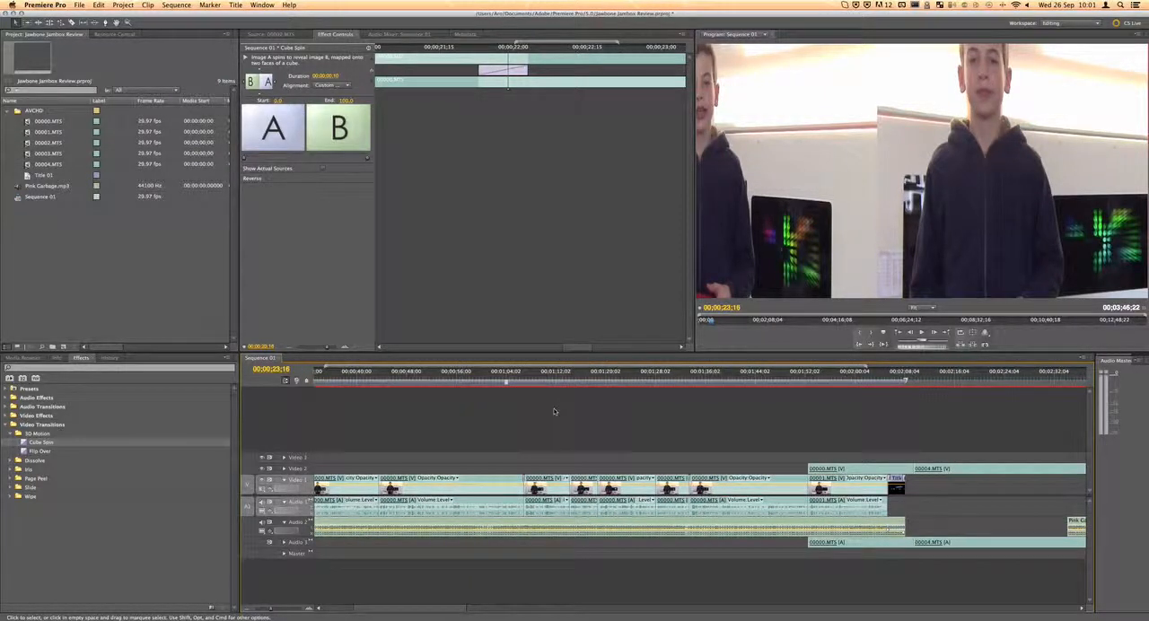
drag(905, 382, 905, 406)
scroll(907, 419, right, 10)
scroll(892, 417, left, 7)
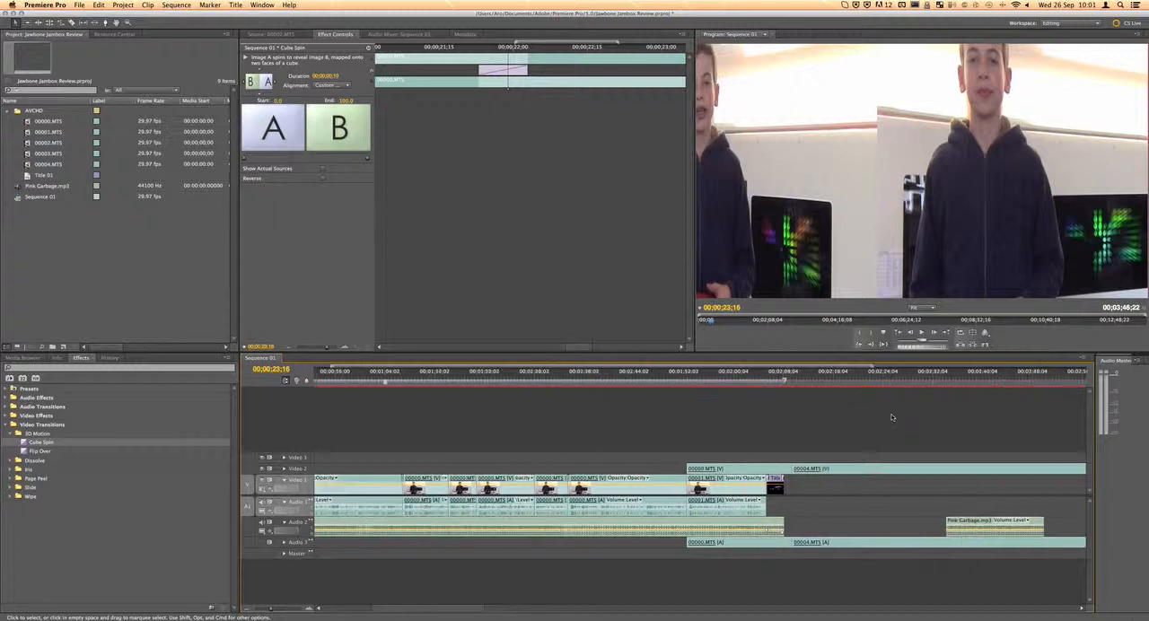
key(=)
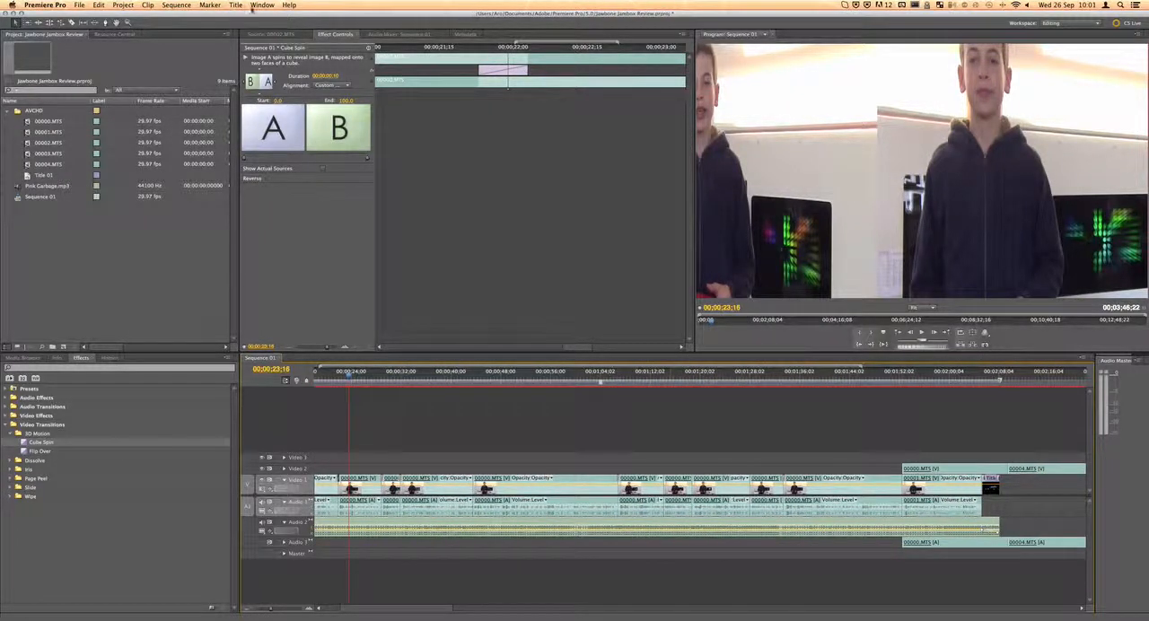
Check the Work Area source range in the sequence's media export settings and close them without exporting
click(79, 6)
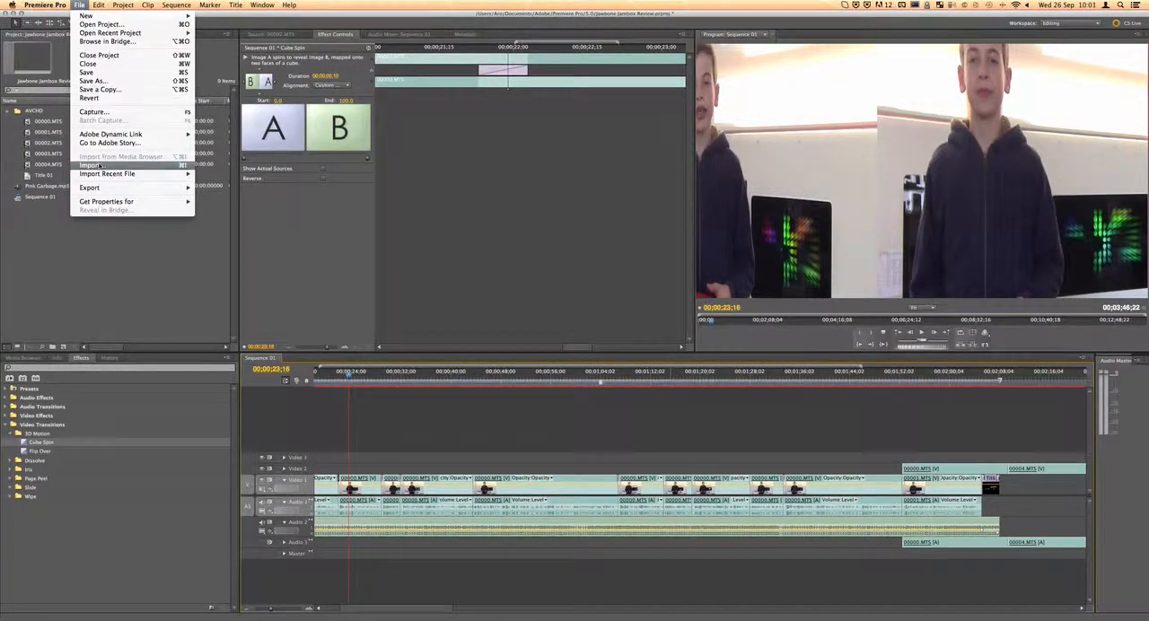
mouse_move(117, 188)
click(226, 191)
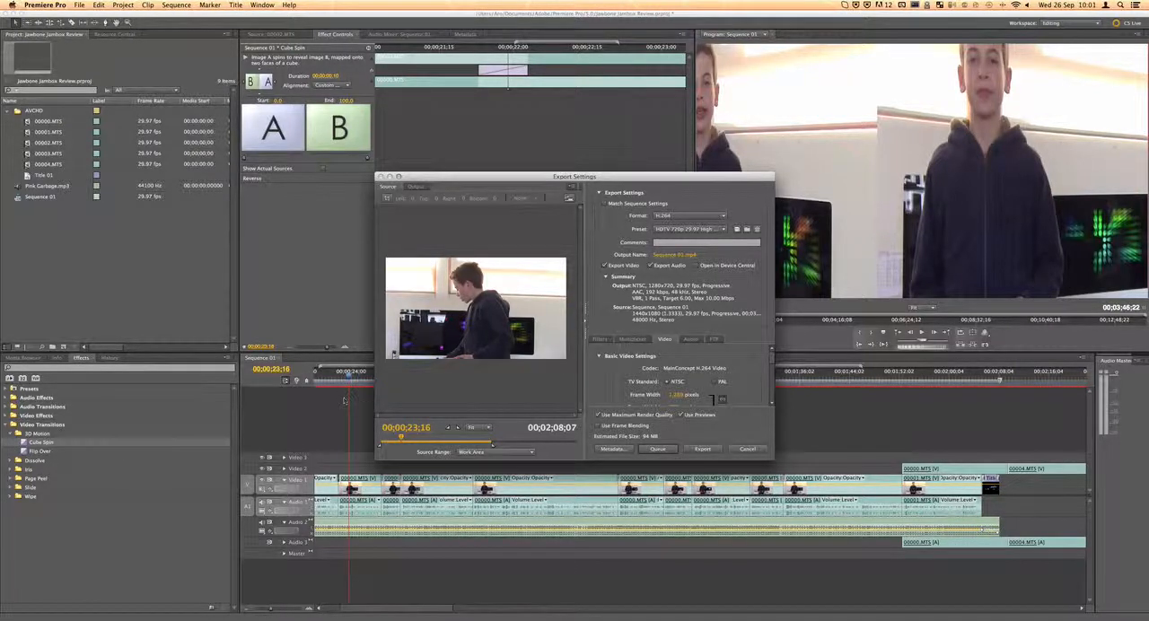
click(523, 453)
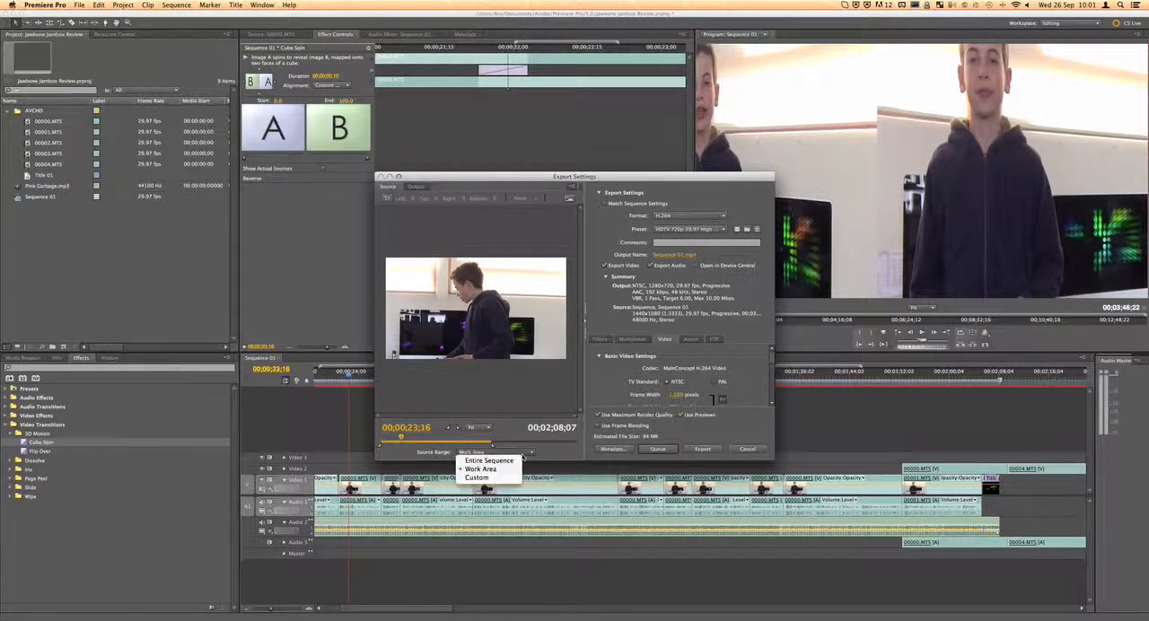
click(500, 470)
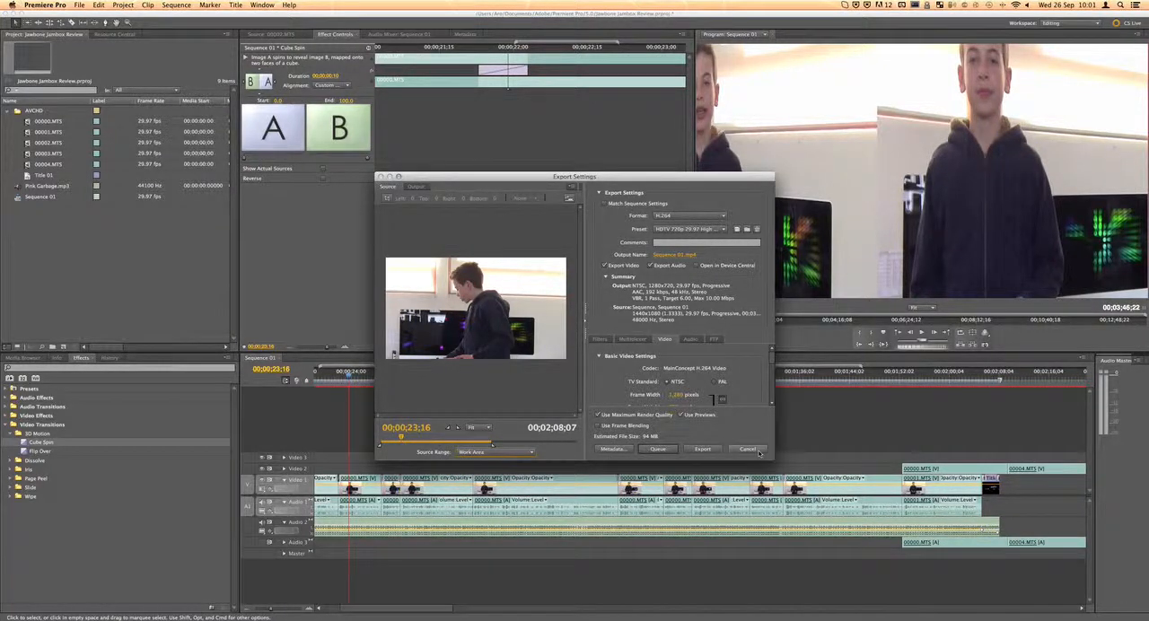
click(747, 449)
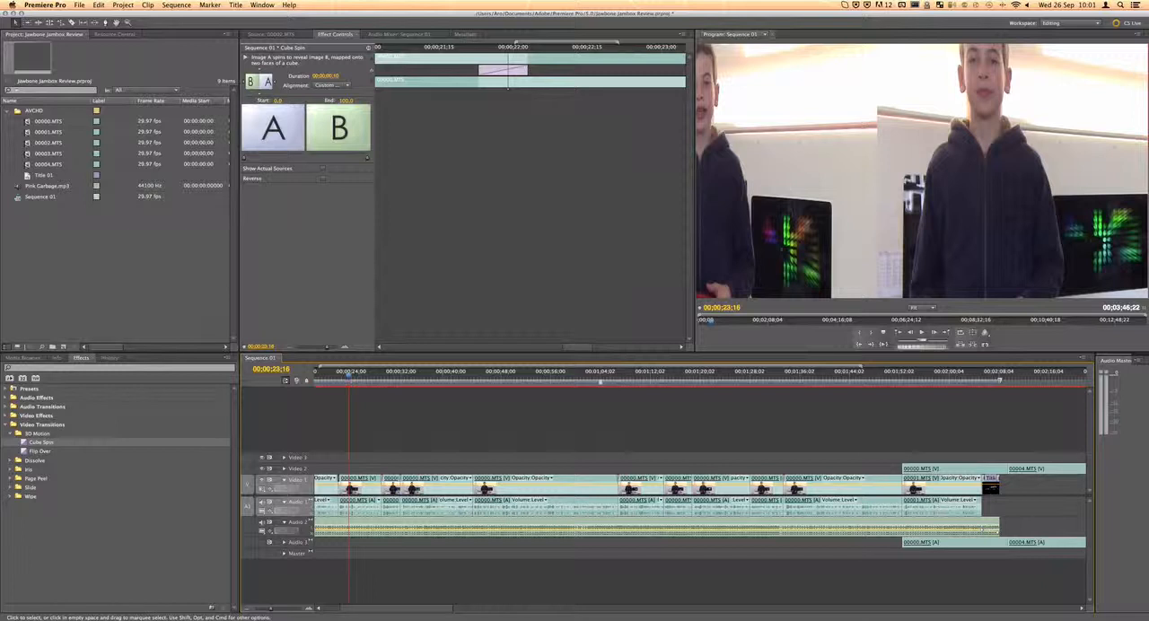
drag(377, 610, 440, 610)
scroll(526, 519, left, 1)
scroll(526, 519, right, 5)
scroll(526, 519, left, 5)
scroll(526, 519, right, 5)
scroll(526, 519, left, 3)
scroll(526, 518, left, 10)
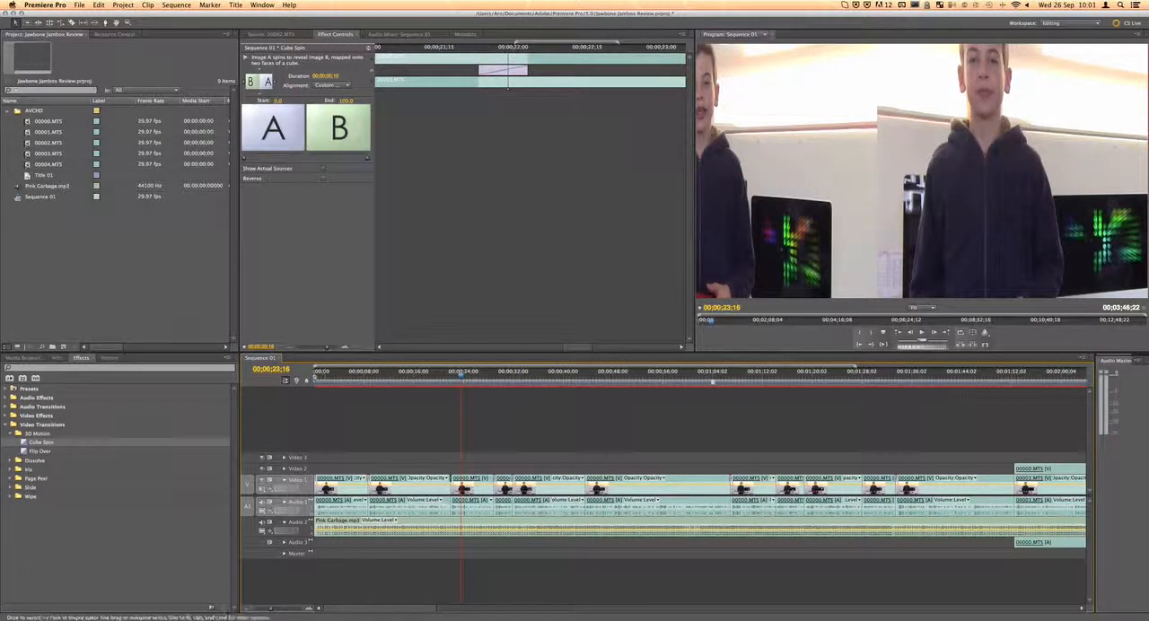
click(427, 460)
click(306, 485)
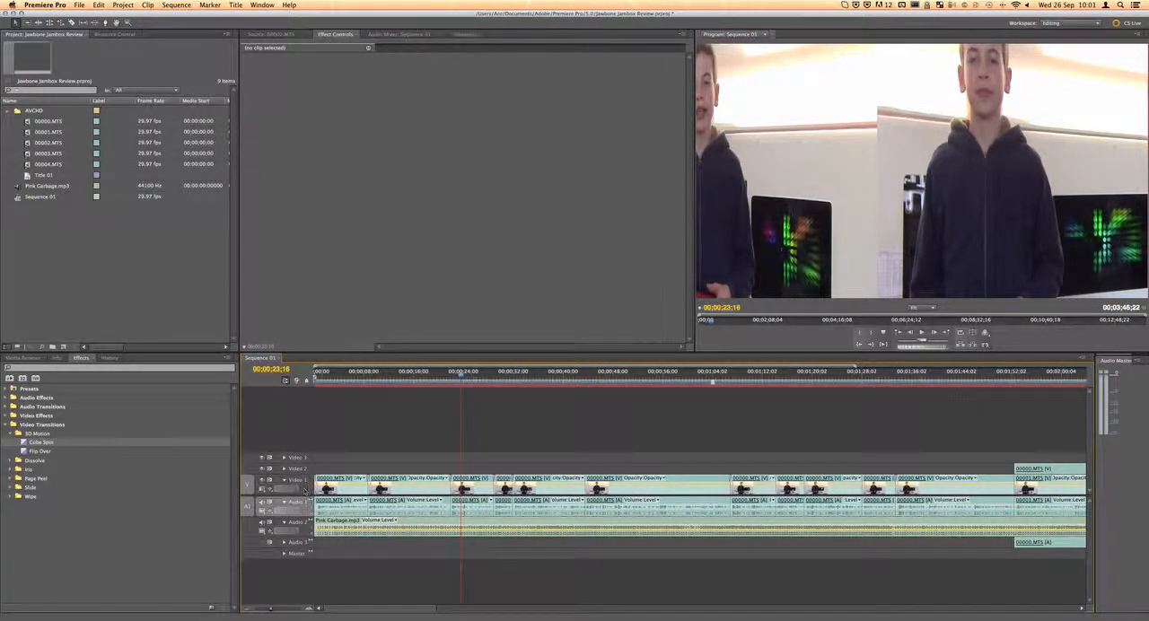
Try layering 00004.MTS on Video 2 with the second Video 1 clip moved up to Video 3, and undo both placements
click(305, 507)
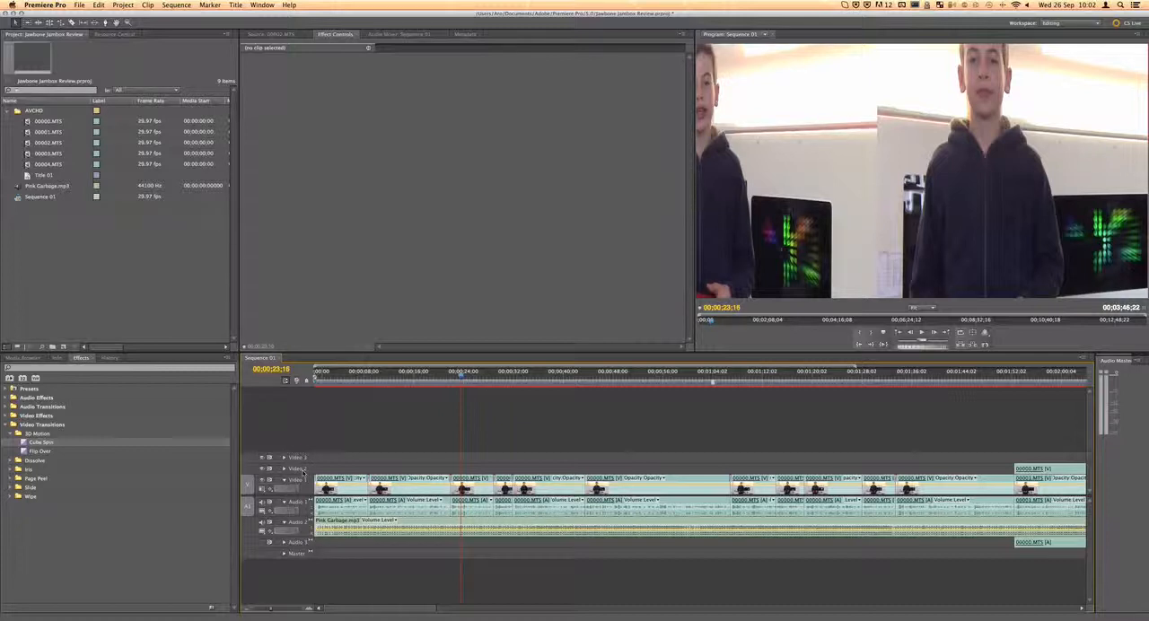
drag(414, 373, 411, 372)
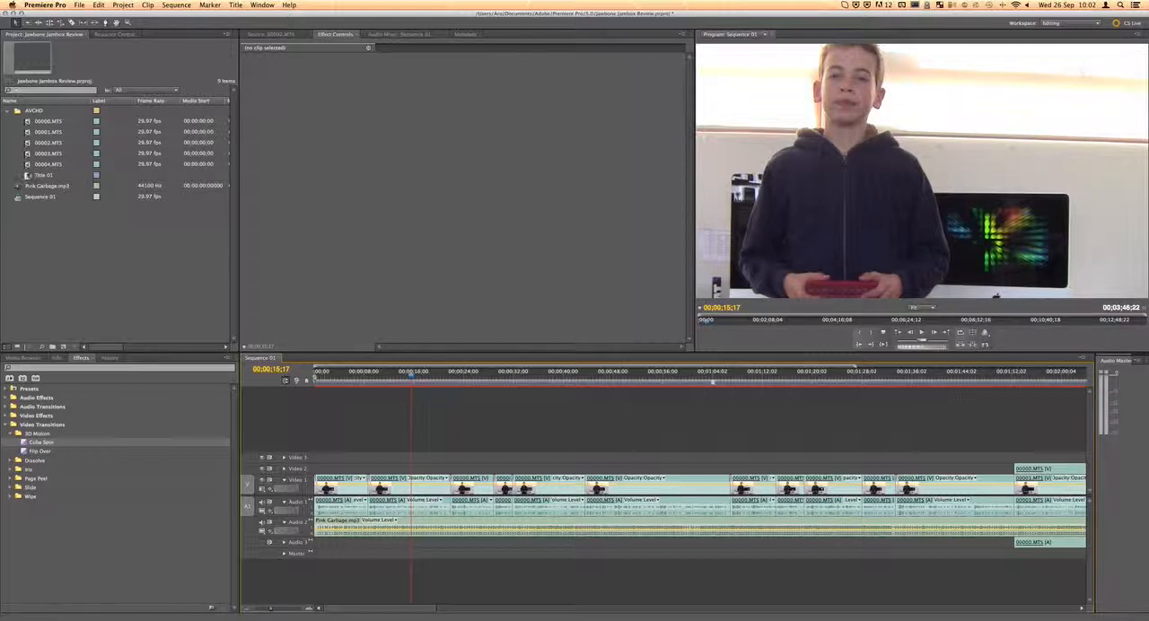
drag(48, 164, 385, 470)
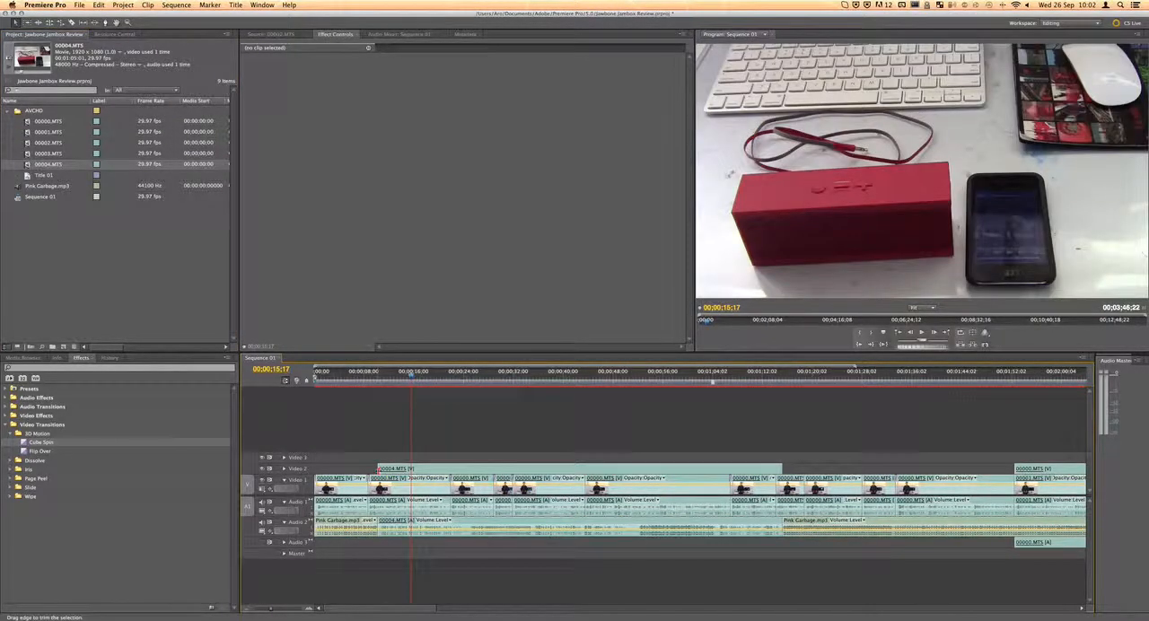
click(408, 470)
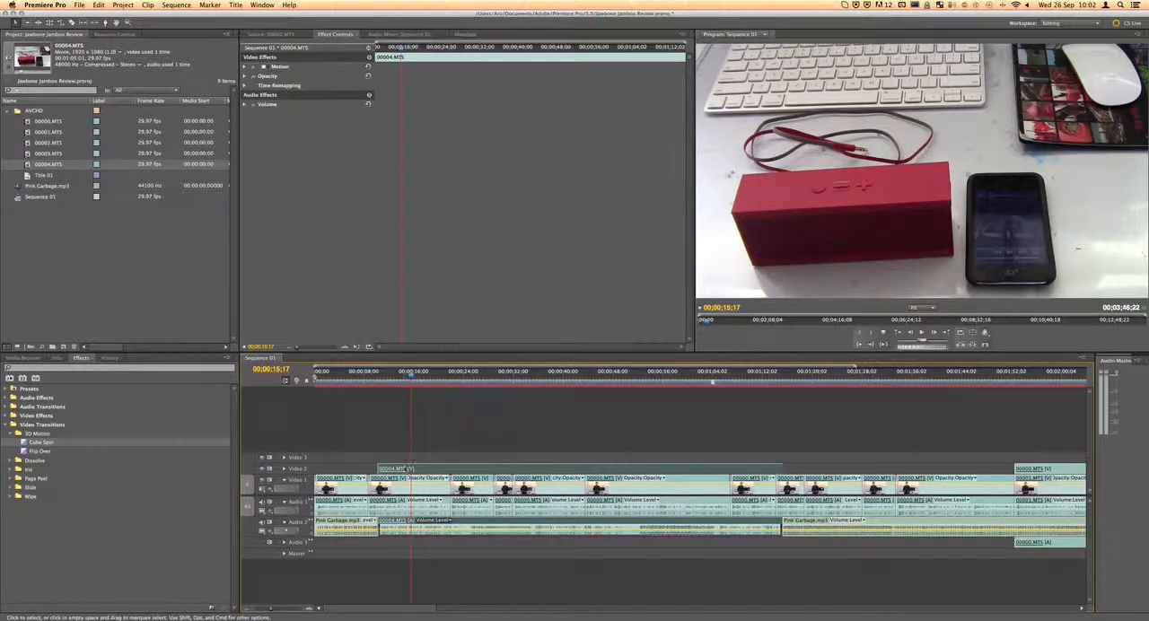
drag(388, 482, 389, 457)
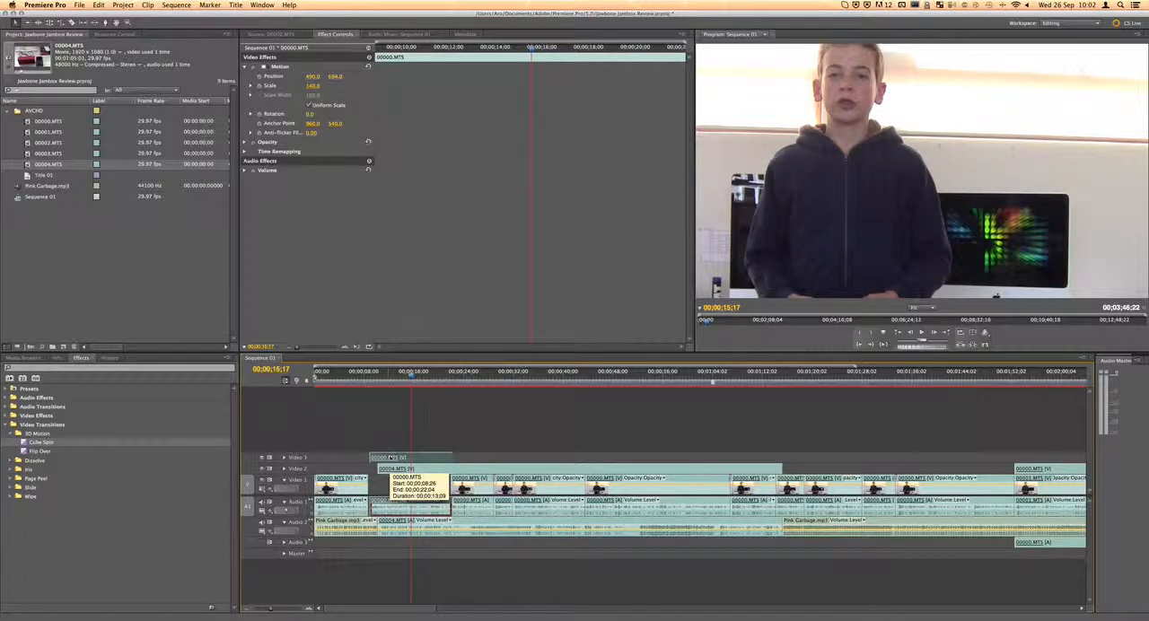
key(super+z)
key(super+z)
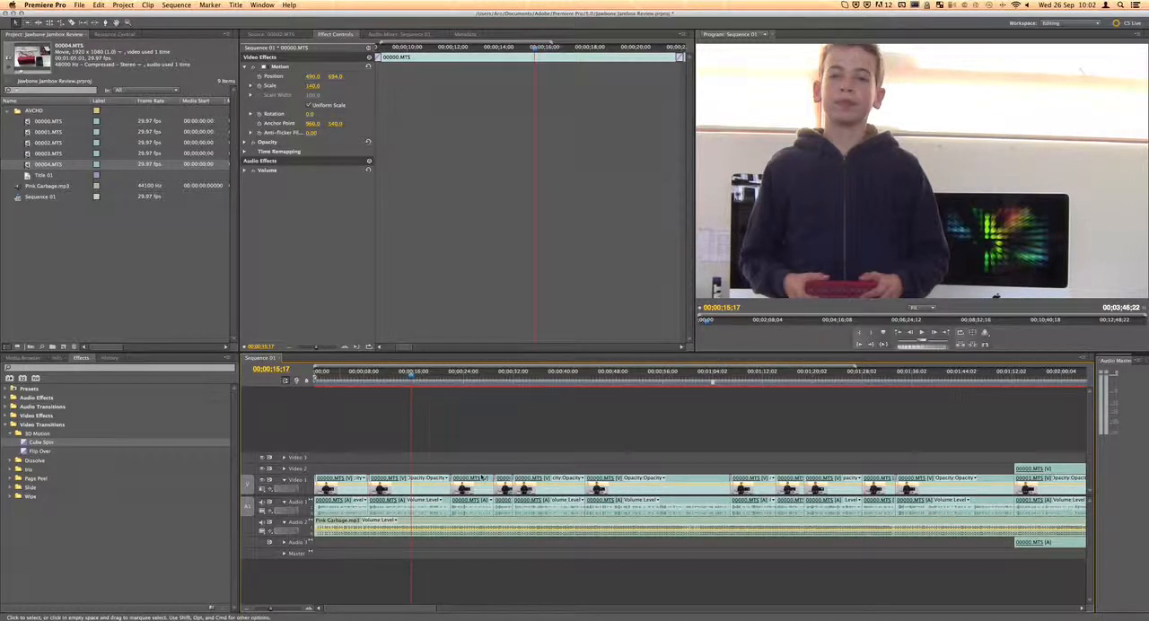
Delete the first eight linked clips on Video 1 and Audio 1, counting from the start of the sequence
scroll(482, 477, right, 5)
scroll(492, 480, left, 5)
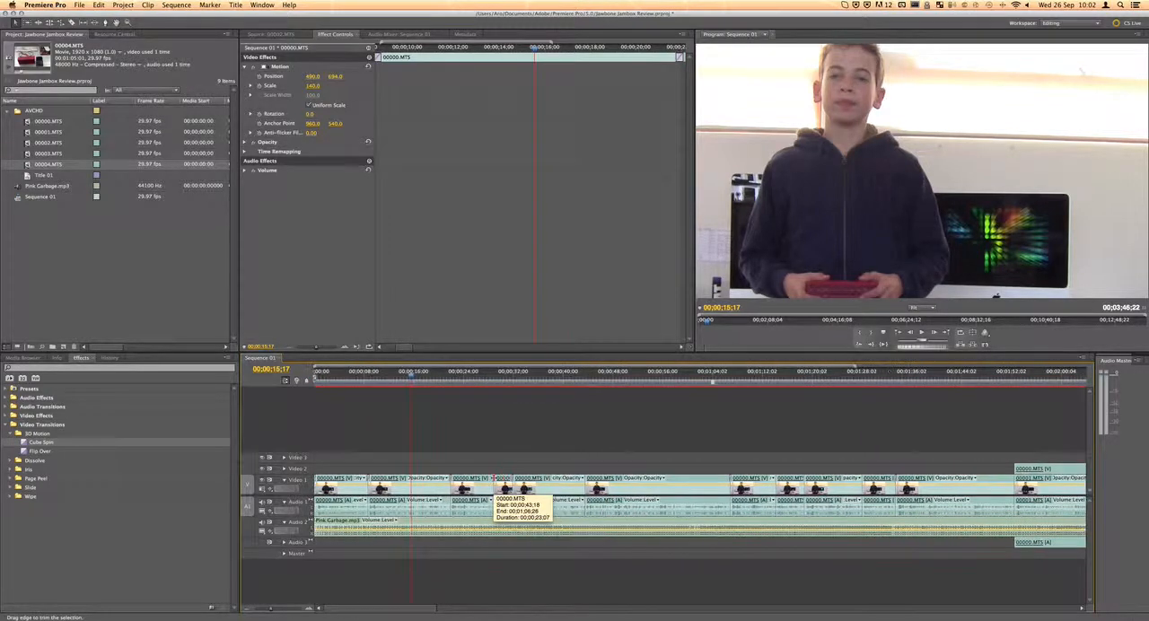
drag(339, 460, 801, 500)
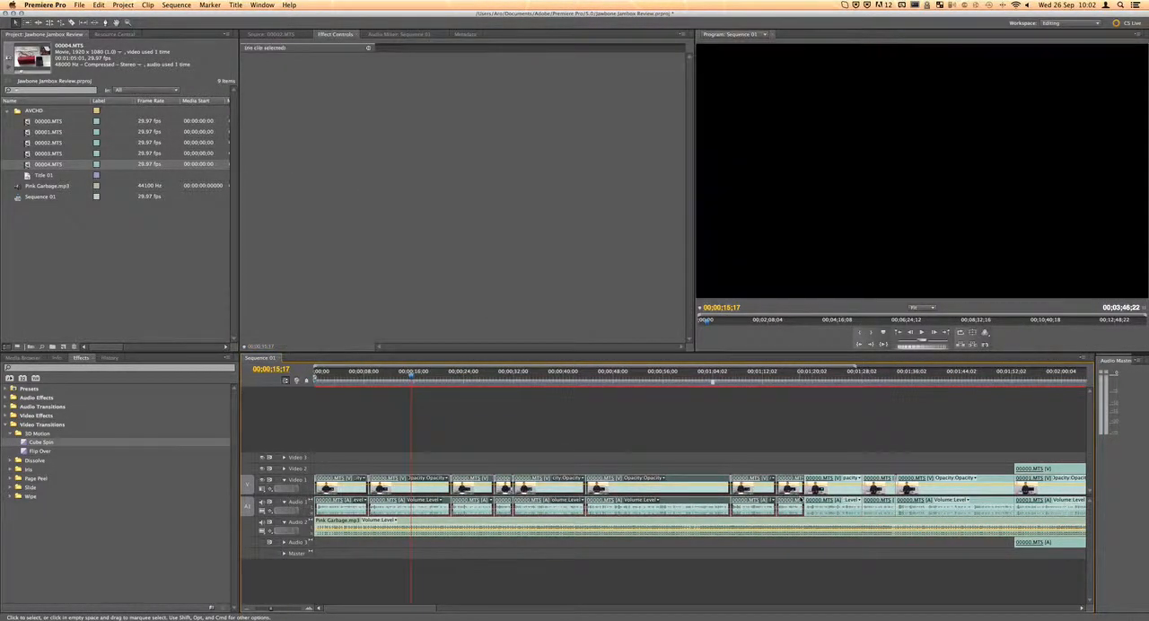
key(Delete)
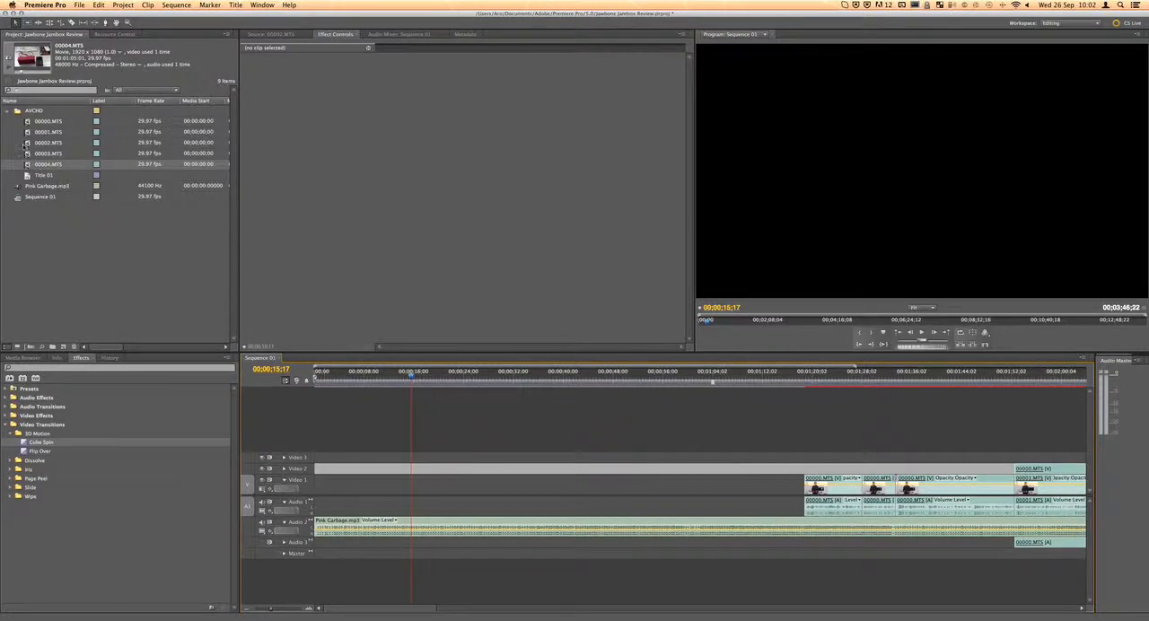
Mark a section of about 00;00;04;11 in source clip 00001.MTS and place it at the start of Video 1 and Audio 1
click(29, 132)
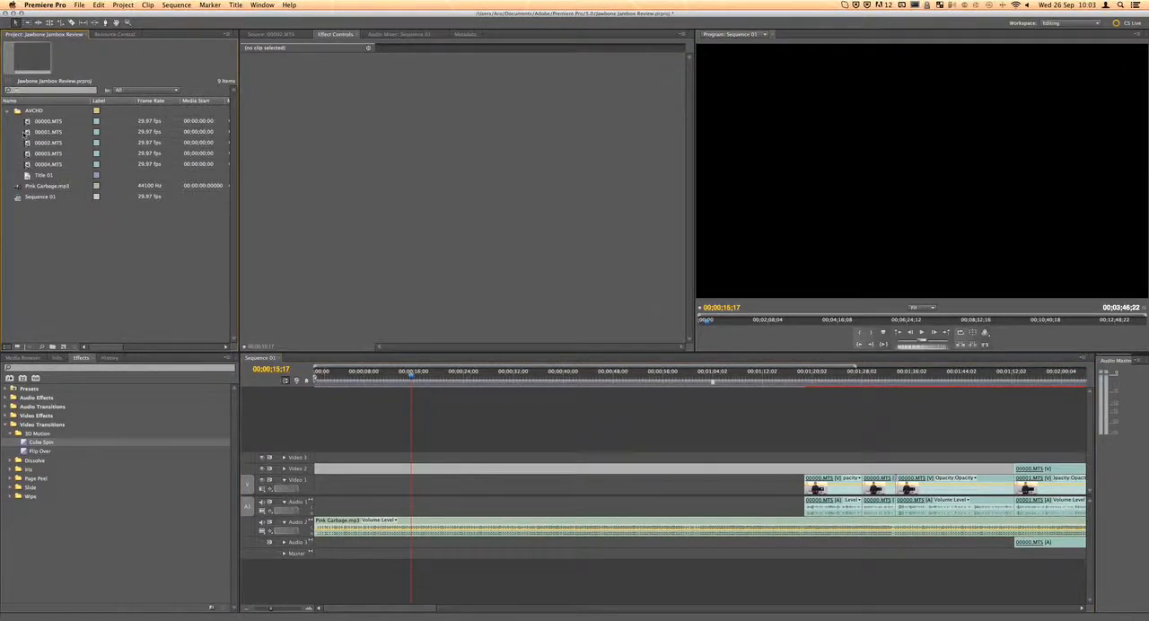
click(27, 132)
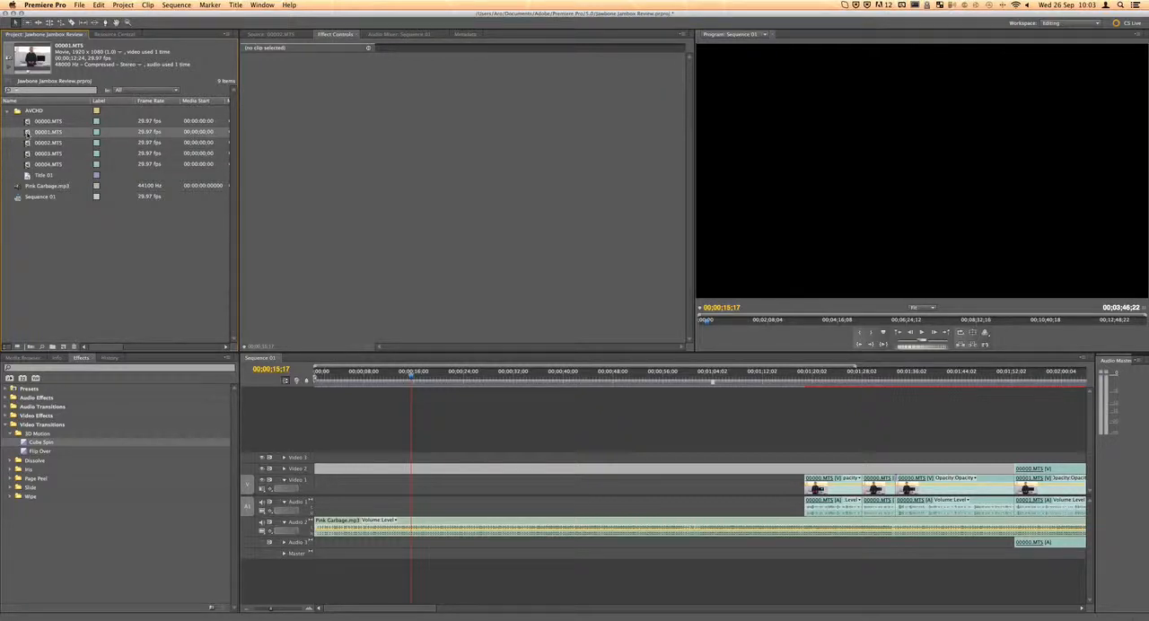
double_click(27, 132)
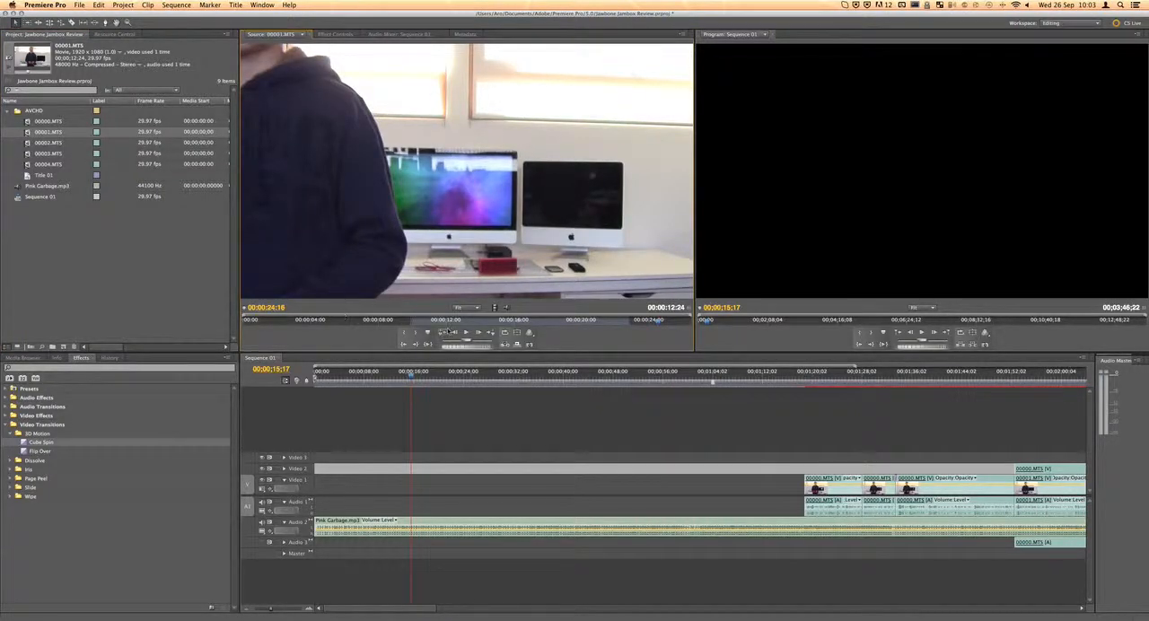
drag(507, 320, 404, 328)
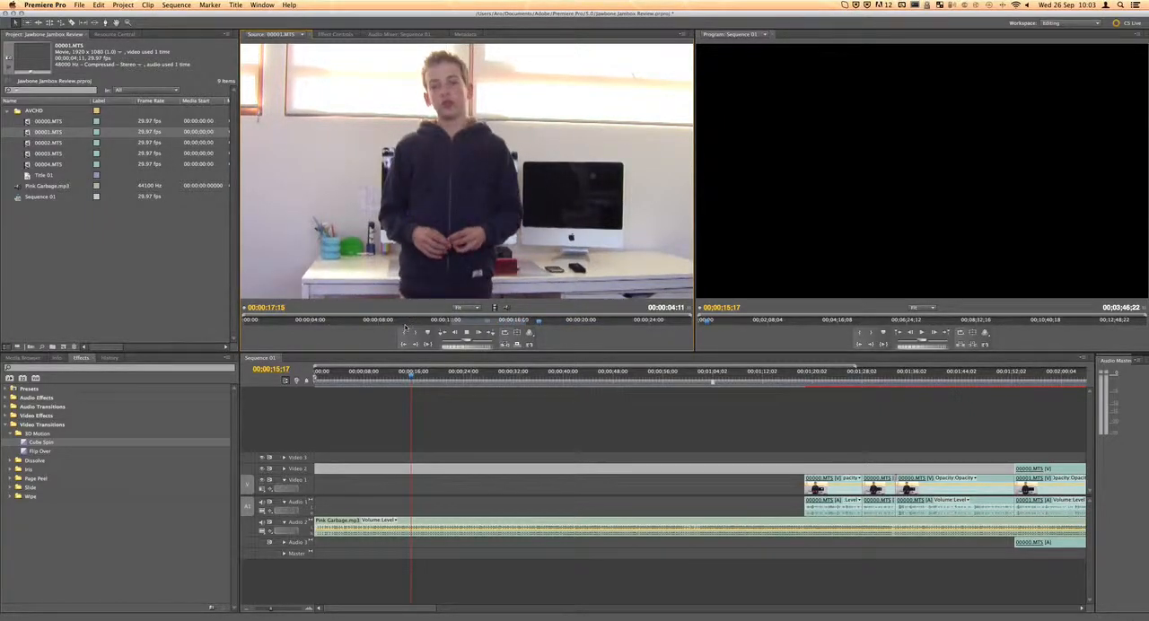
key(space)
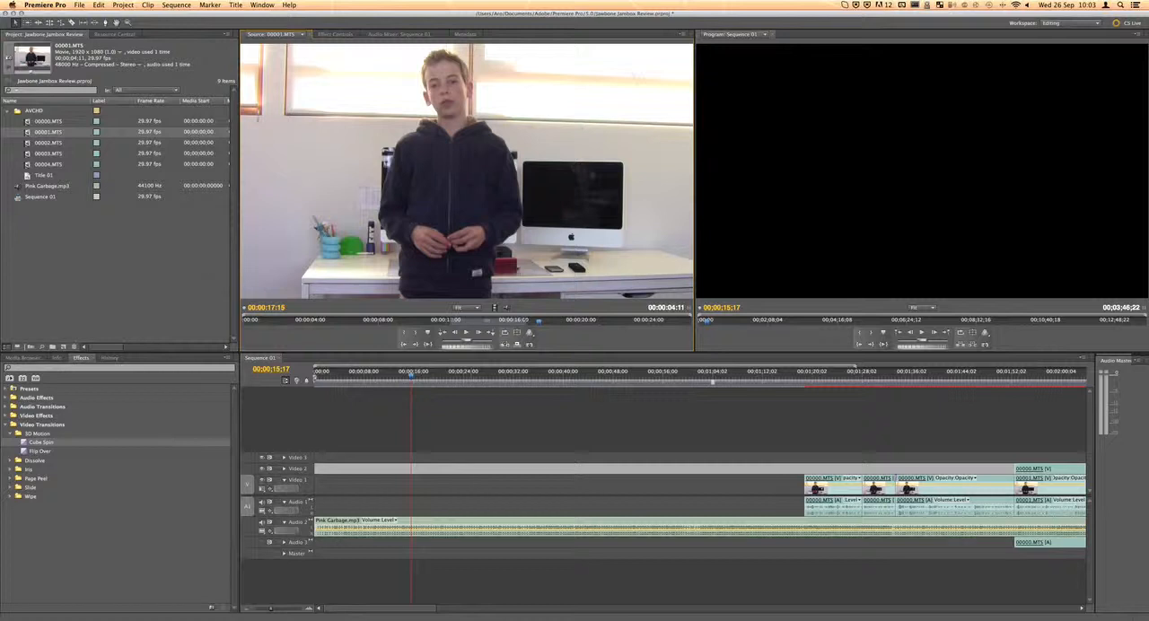
drag(27, 133, 324, 494)
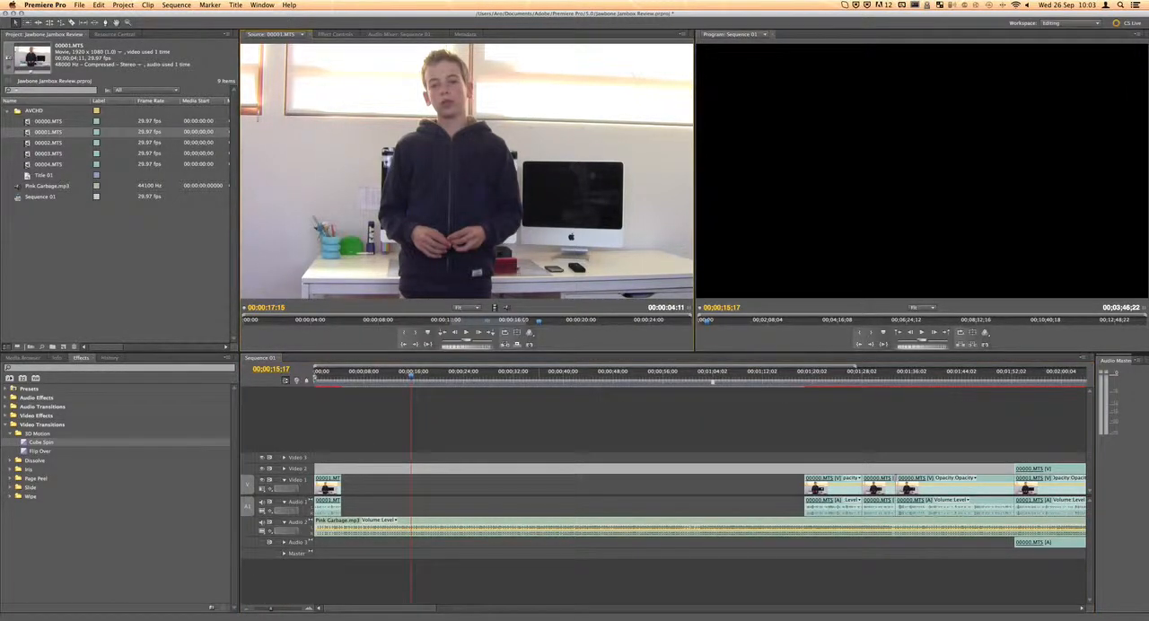
mouse_move(494, 308)
mouse_down()
mouse_move(467, 489)
mouse_move(337, 504)
mouse_move(406, 448)
mouse_move(476, 316)
mouse_move(492, 376)
mouse_move(482, 509)
mouse_move(498, 292)
mouse_up()
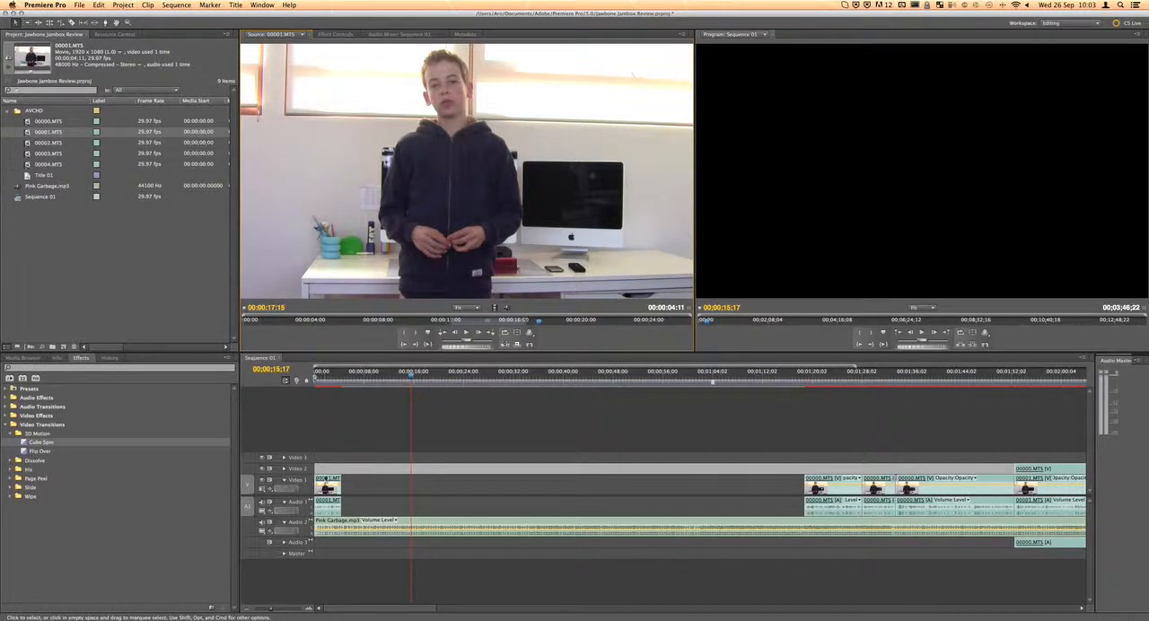
Unlink the video and audio of the 00001.MTS clip at the sequence start and trim the video's end to about half its length
click(328, 485)
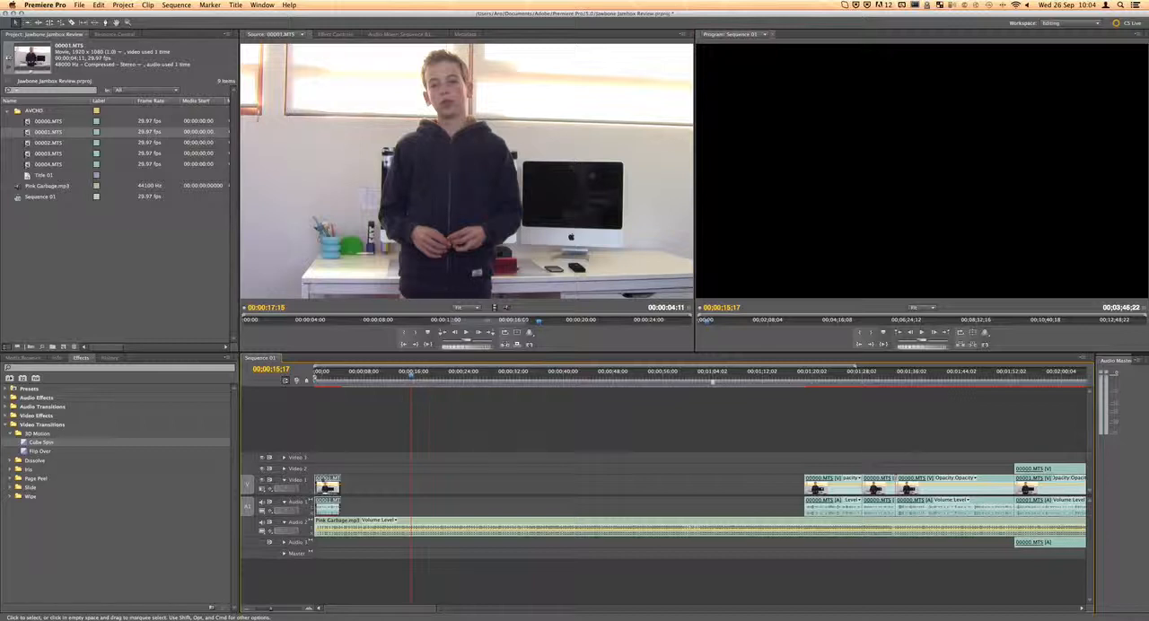
right_click(325, 486)
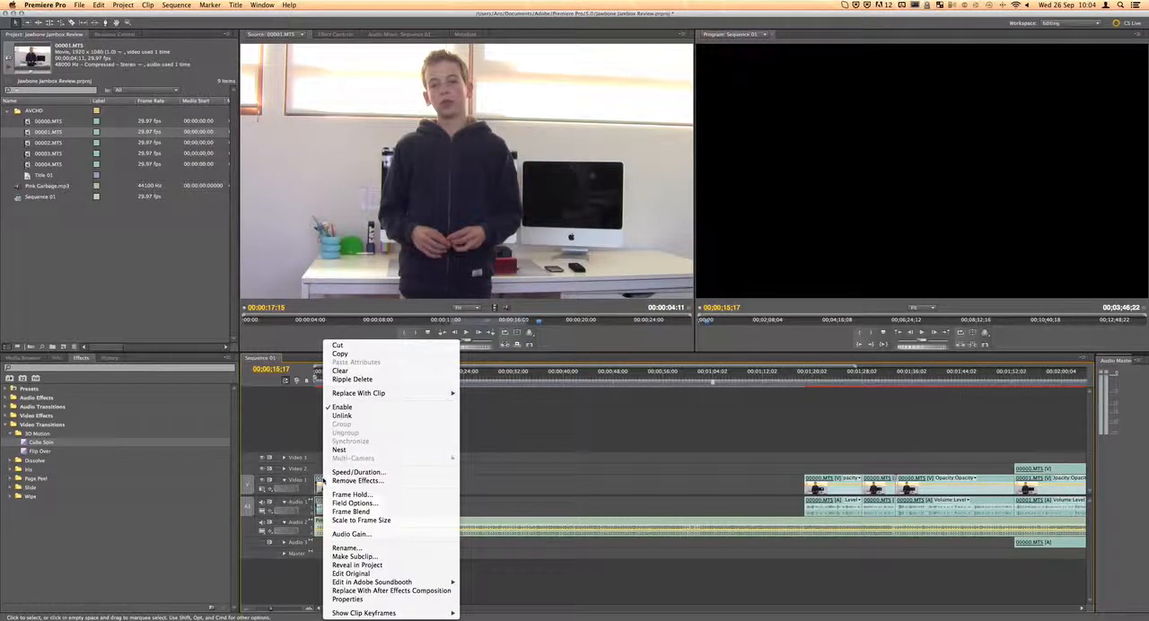
click(361, 417)
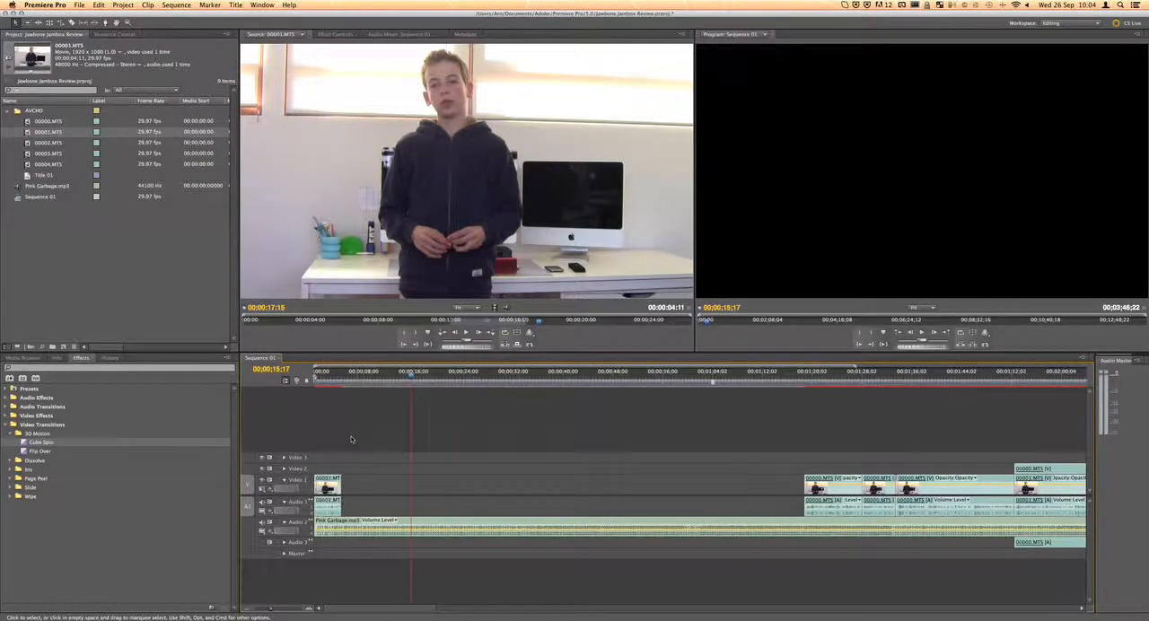
drag(340, 486, 328, 485)
click(336, 478)
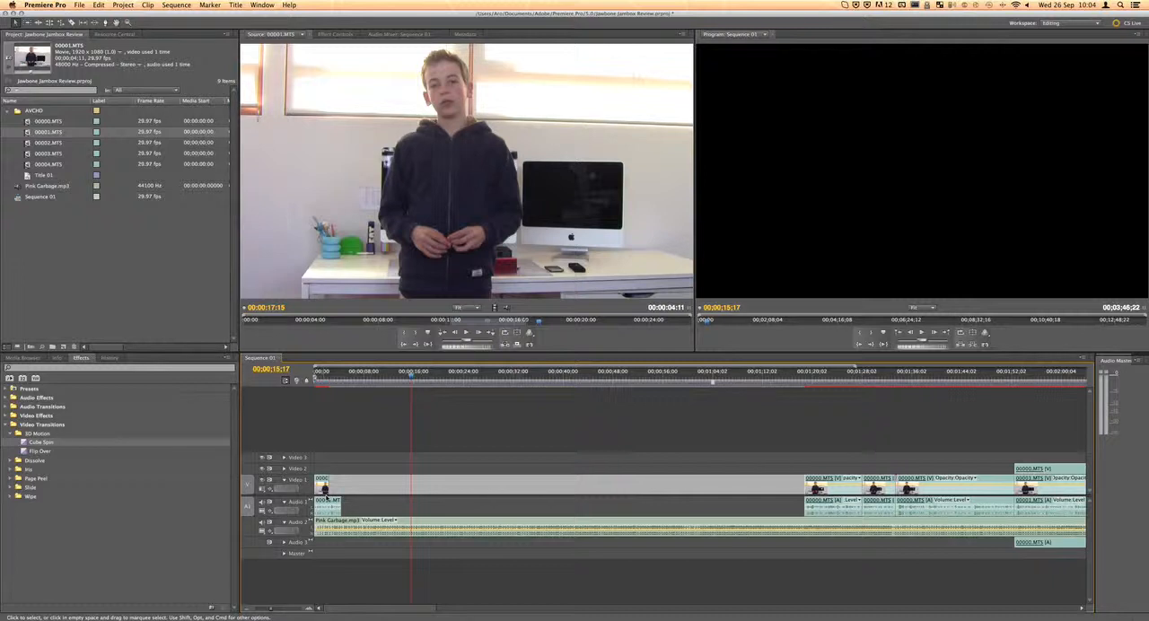
Move the unlinked audio of 00001.MTS to about 00;00;09;18, and undo the move, the video trim and the unlinking
drag(326, 507, 386, 507)
key(super+z)
key(super+z)
key(super+z)
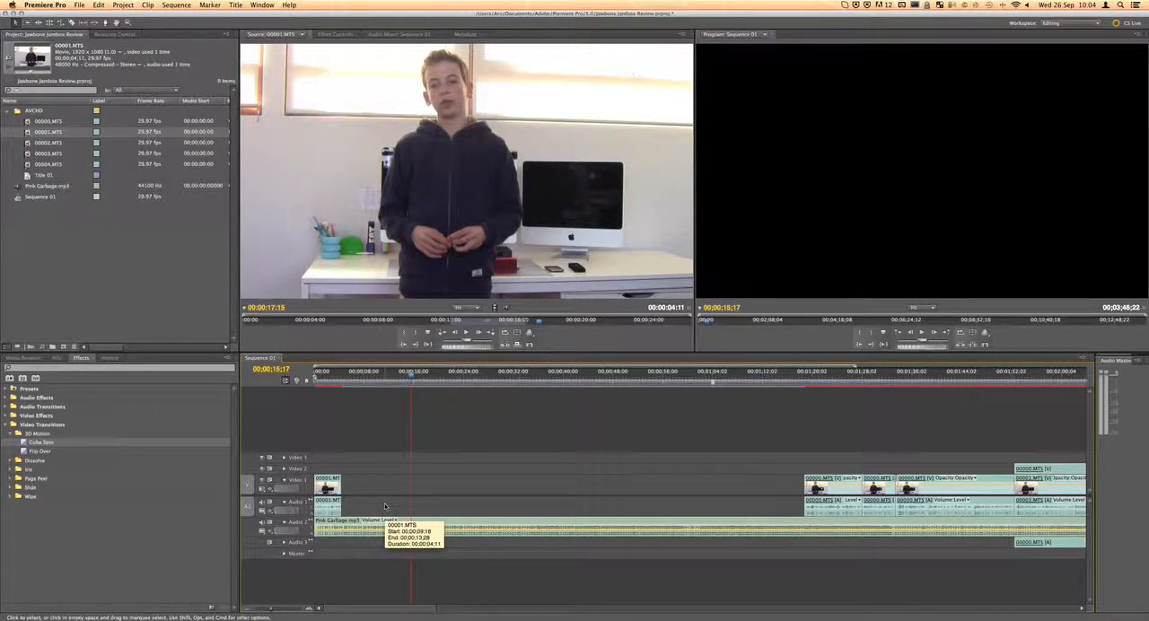
Move the 00001.MTS clip to about 4.5 seconds into the sequence and unlink its video from its audio
drag(327, 487, 357, 489)
right_click(357, 487)
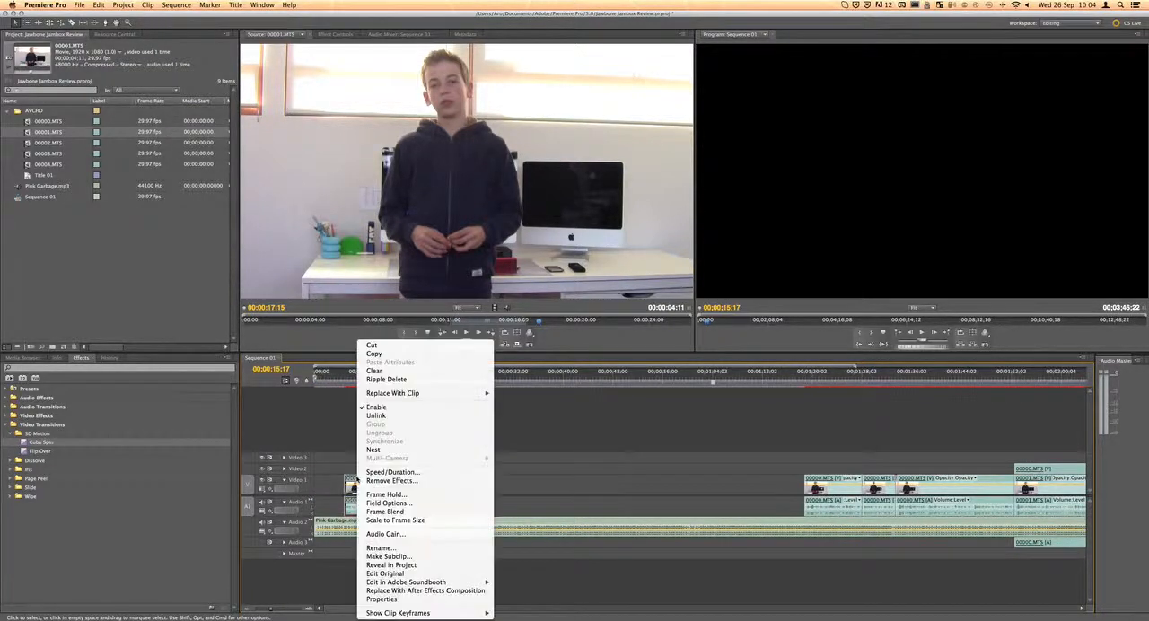
click(385, 417)
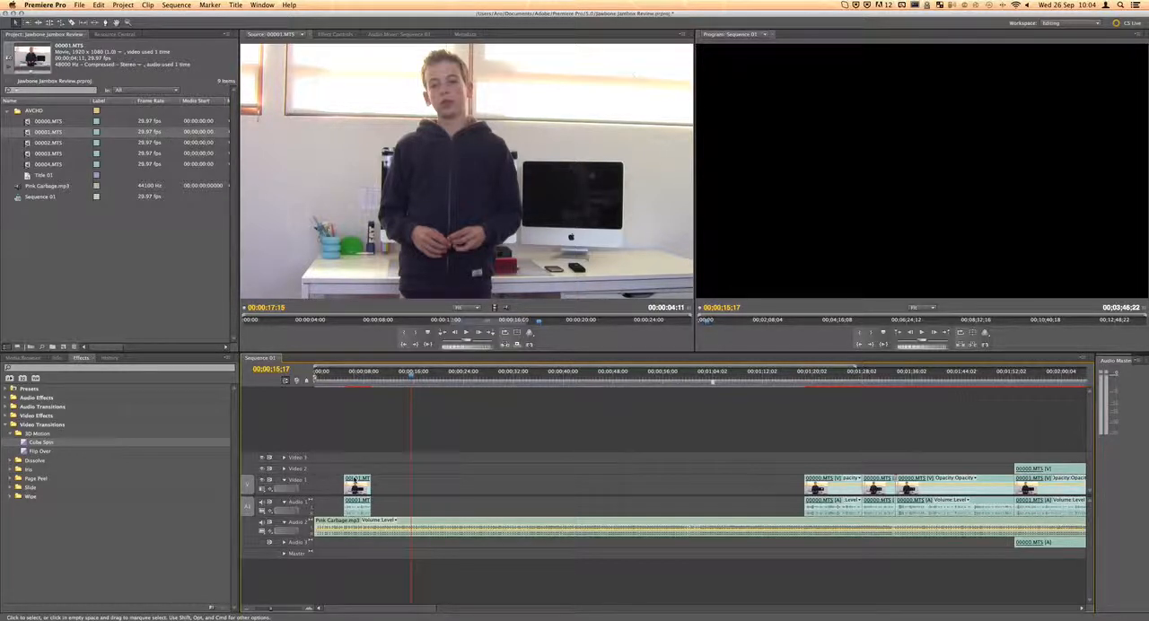
scroll(576, 485, right, 3)
scroll(575, 481, left, 3)
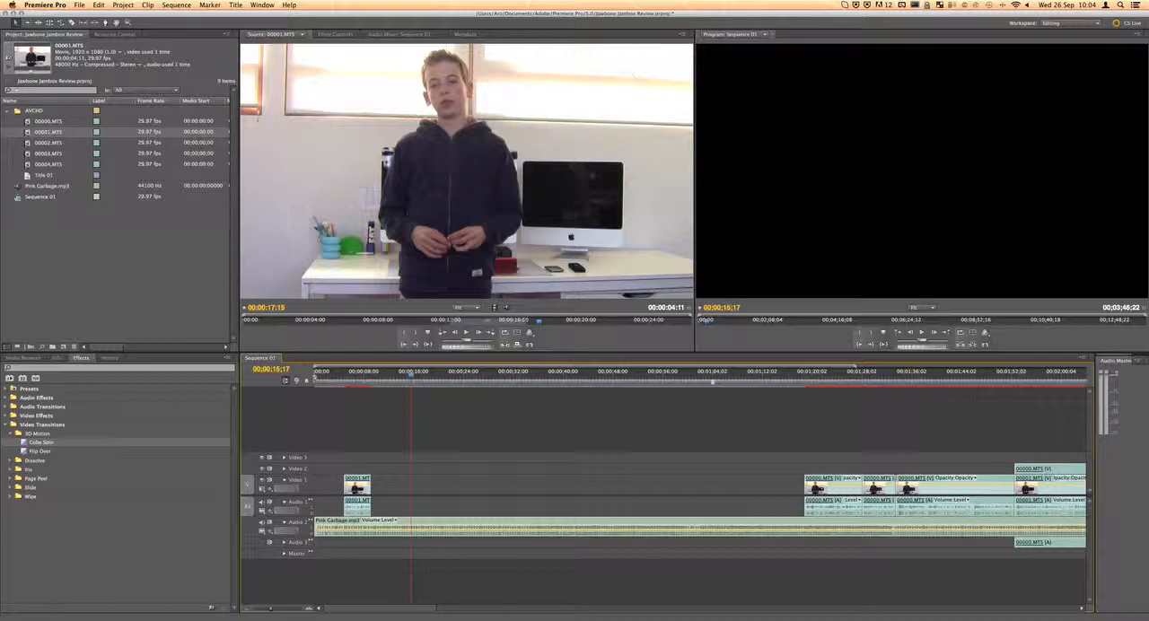
mouse_move(361, 485)
mouse_down()
mouse_move(359, 471)
mouse_move(362, 486)
mouse_up()
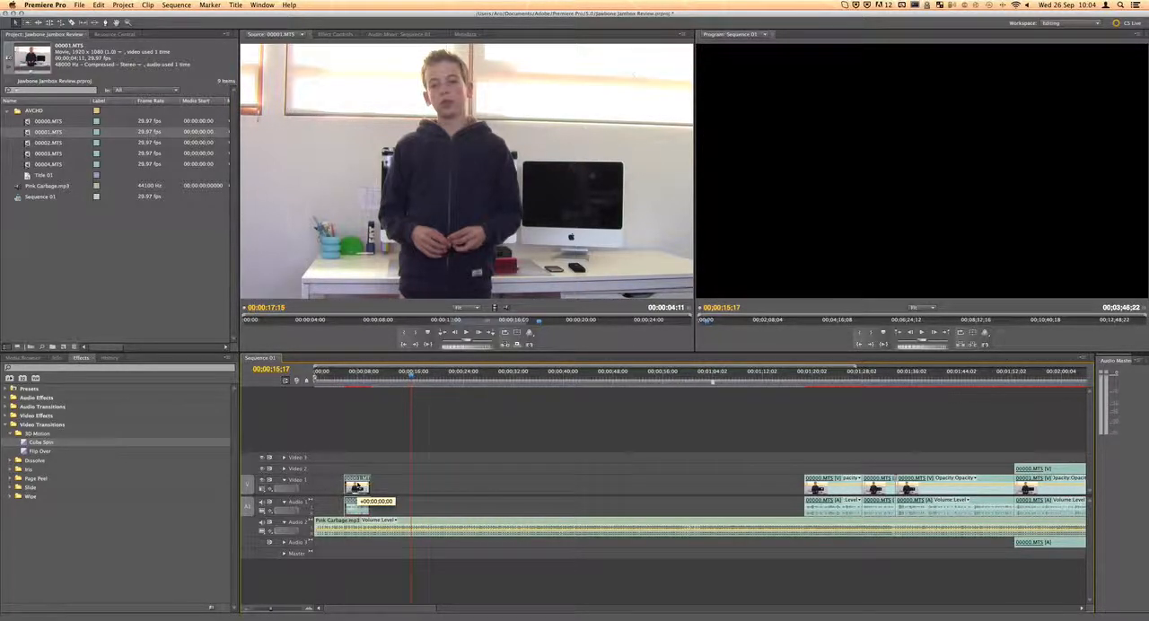
drag(451, 524, 408, 535)
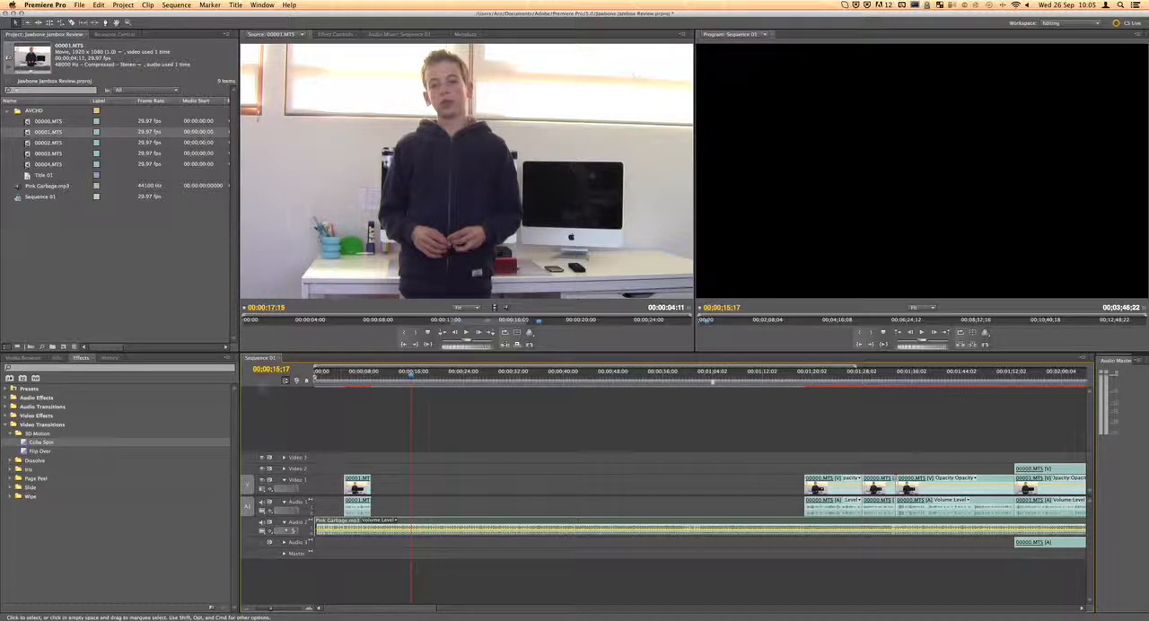
Add 1 video track after Video 3 and 0 audio tracks to the sequence
click(80, 5)
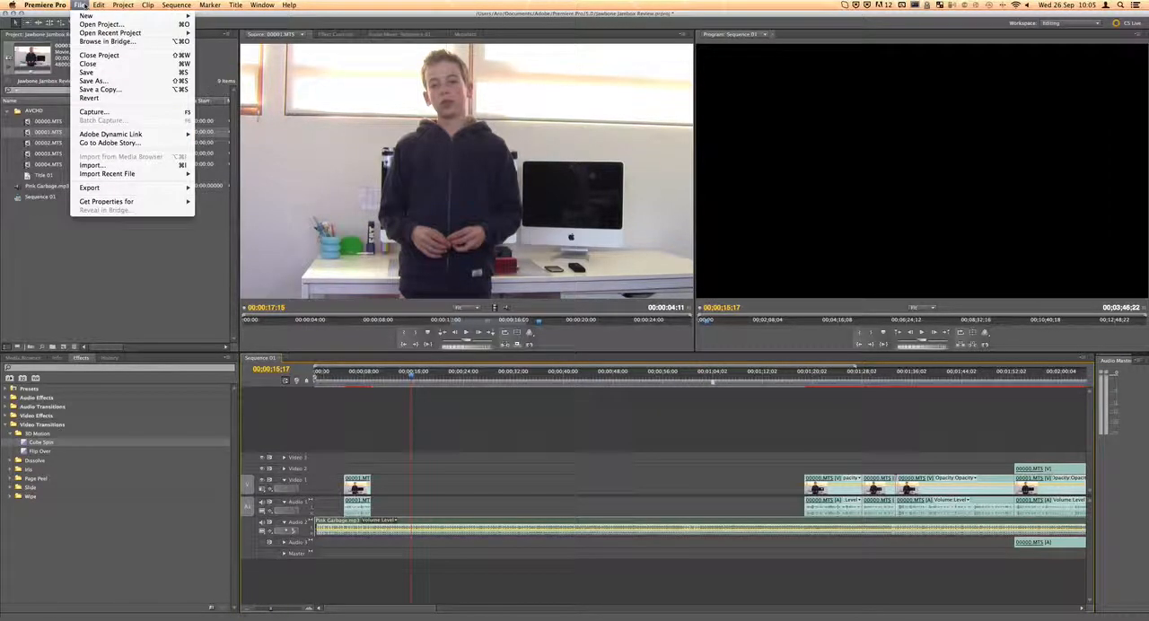
mouse_move(100, 6)
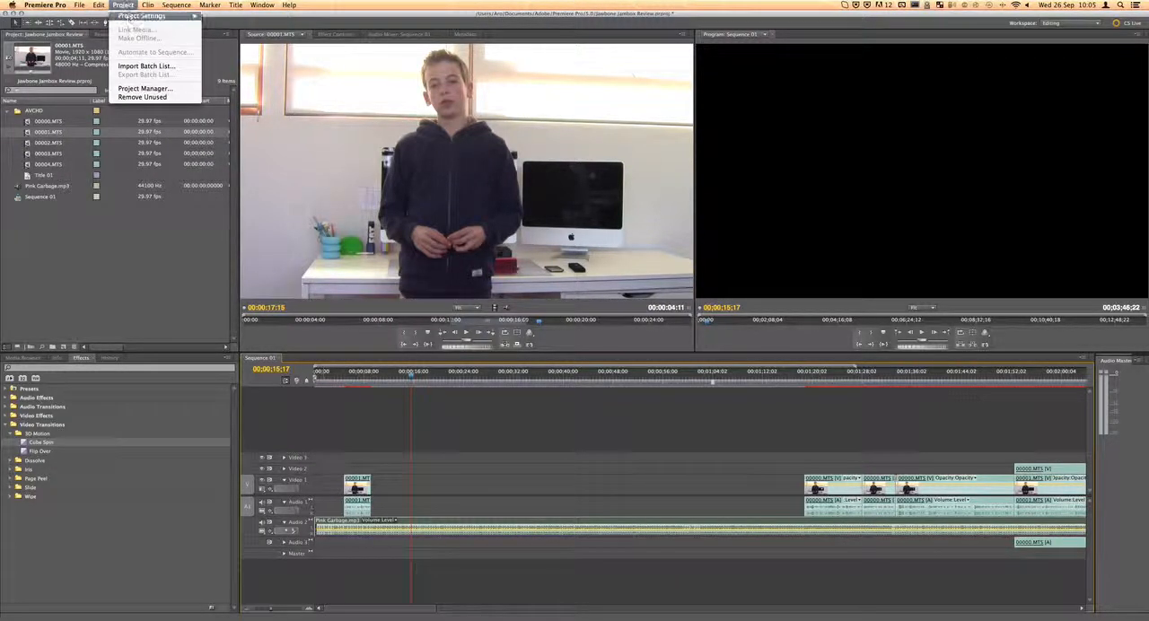
mouse_move(148, 5)
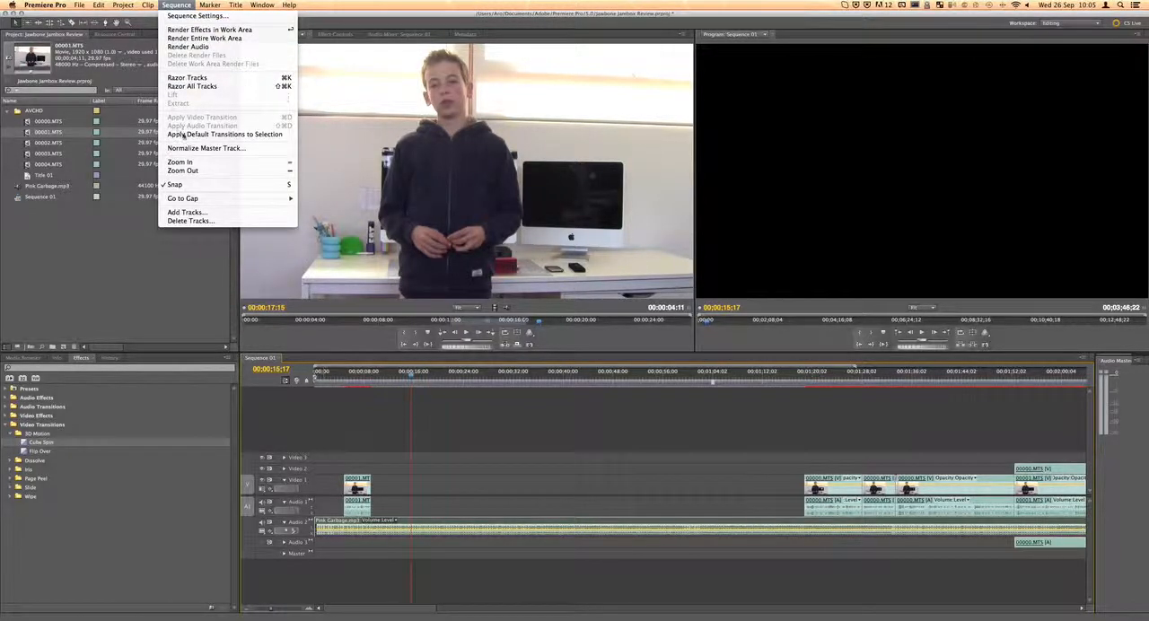
click(225, 216)
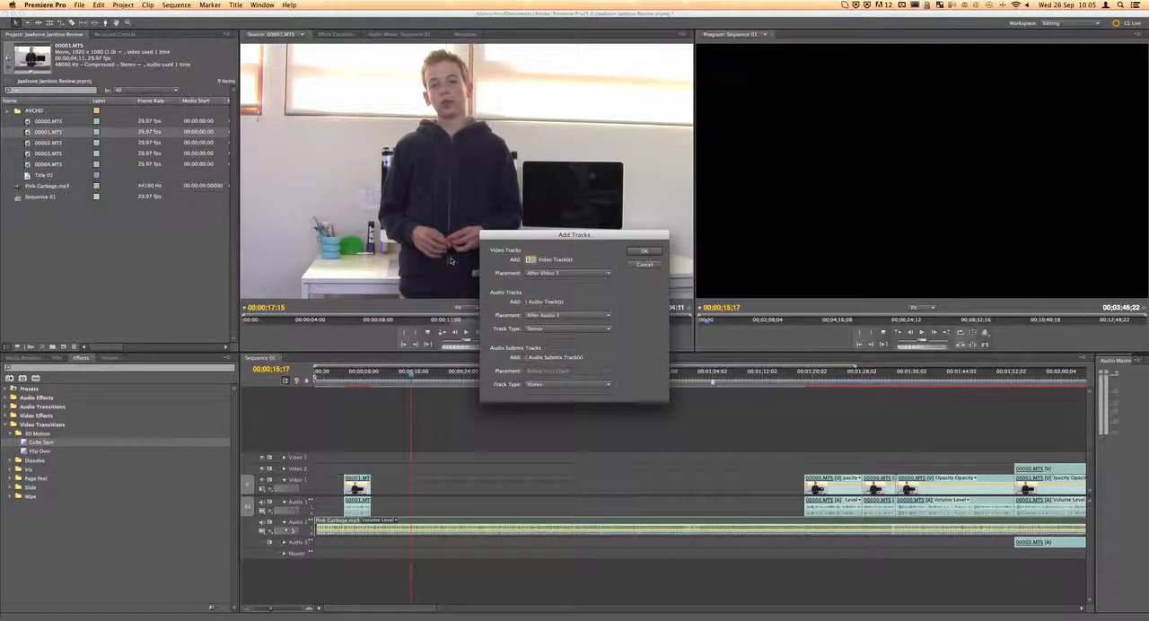
click(536, 274)
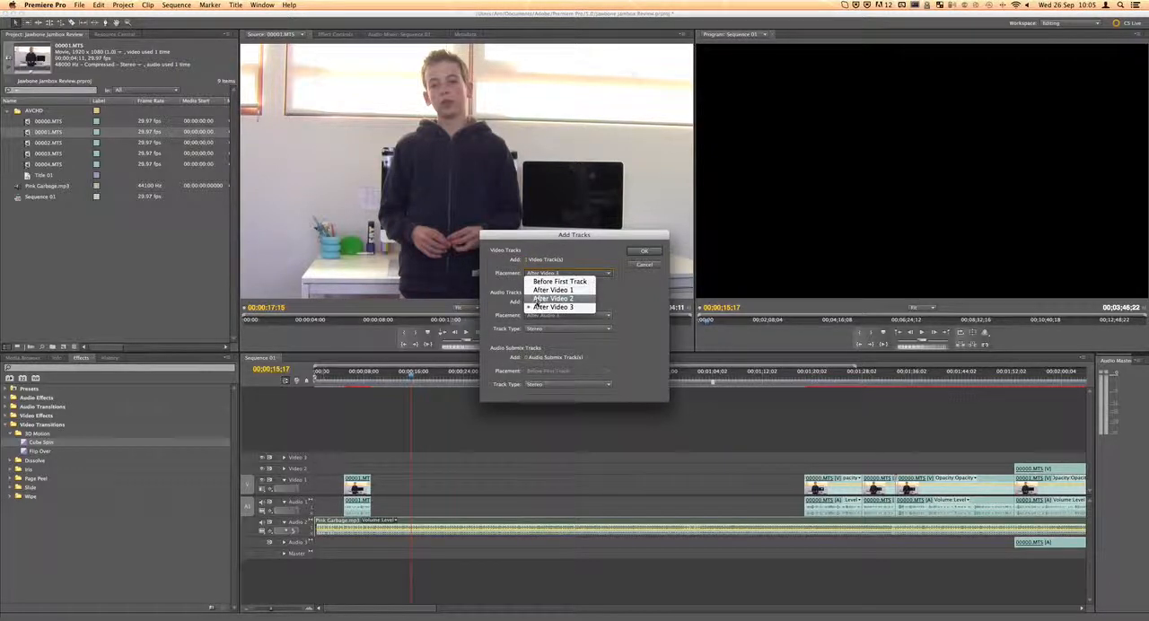
click(535, 306)
click(532, 301)
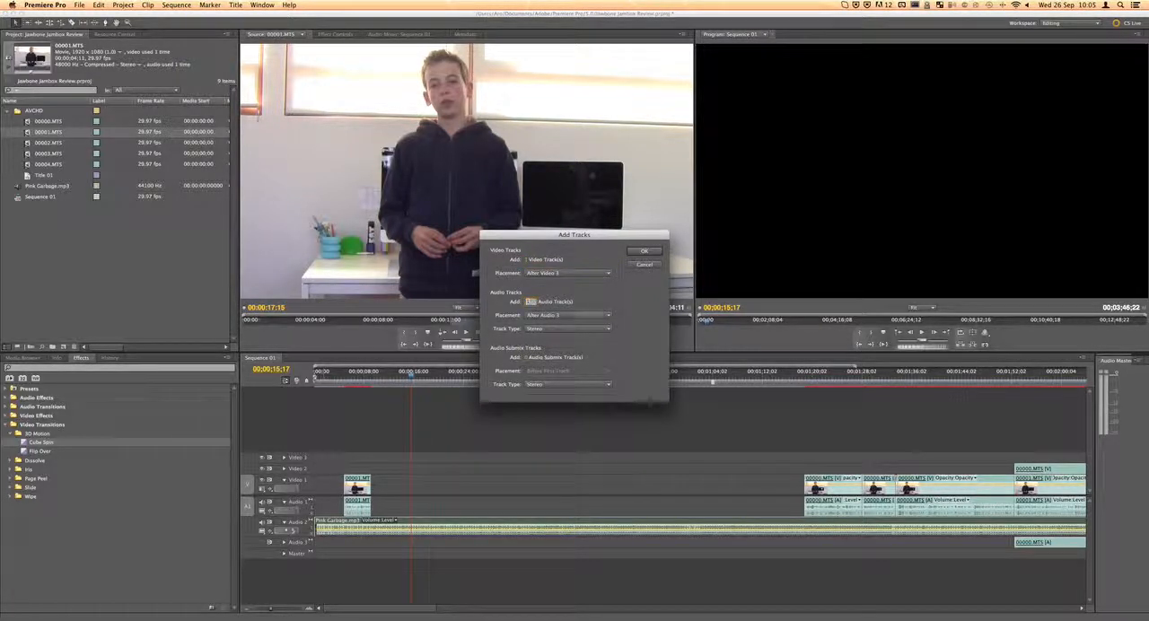
text(0)
key(Return)
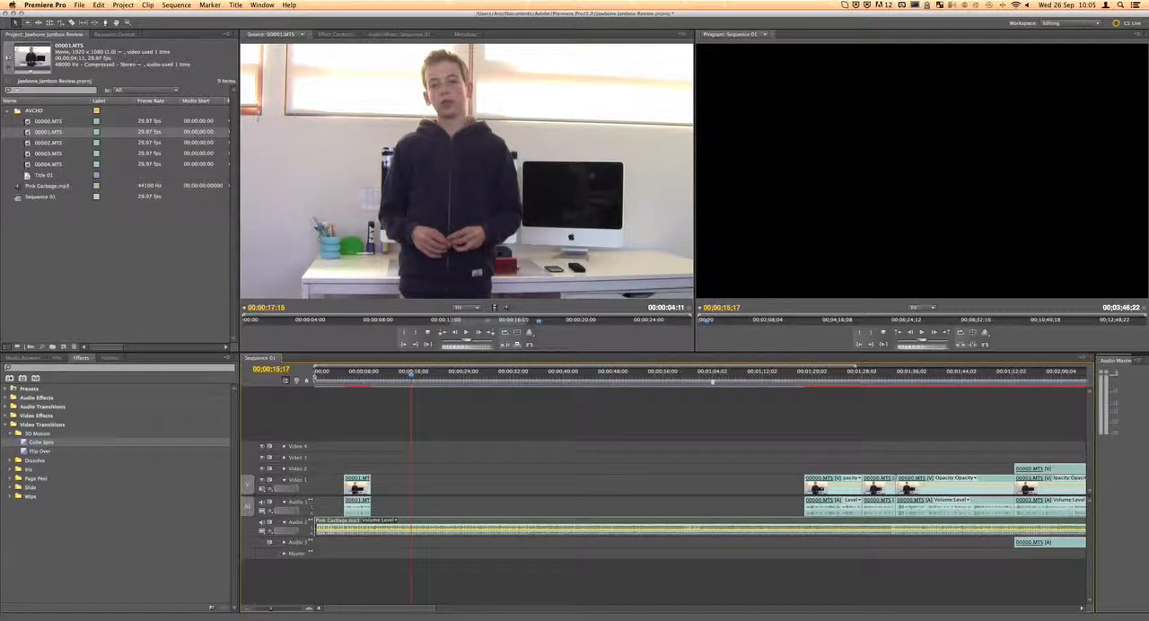
Delete all empty video tracks from the sequence, leaving the audio tracks out of the deletion
click(176, 4)
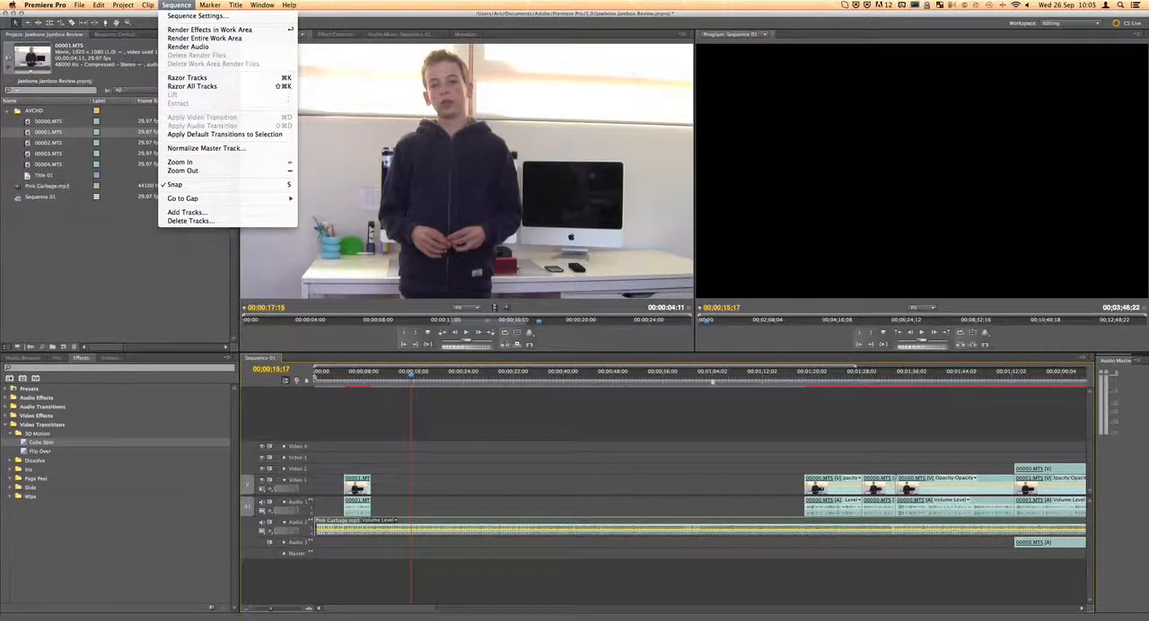
click(190, 221)
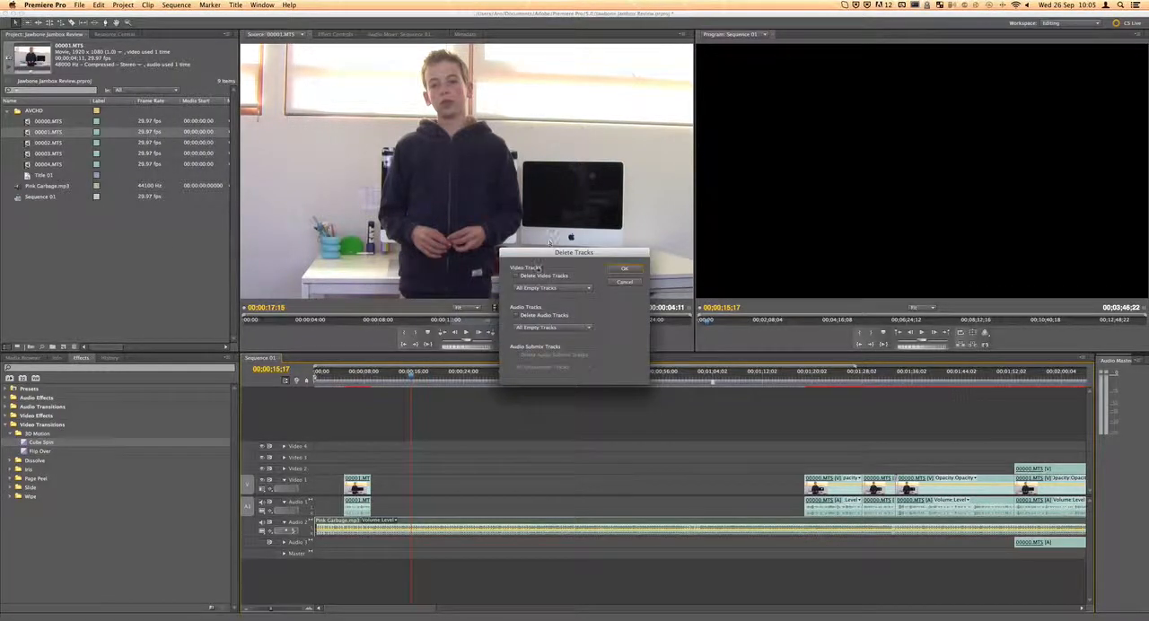
click(517, 277)
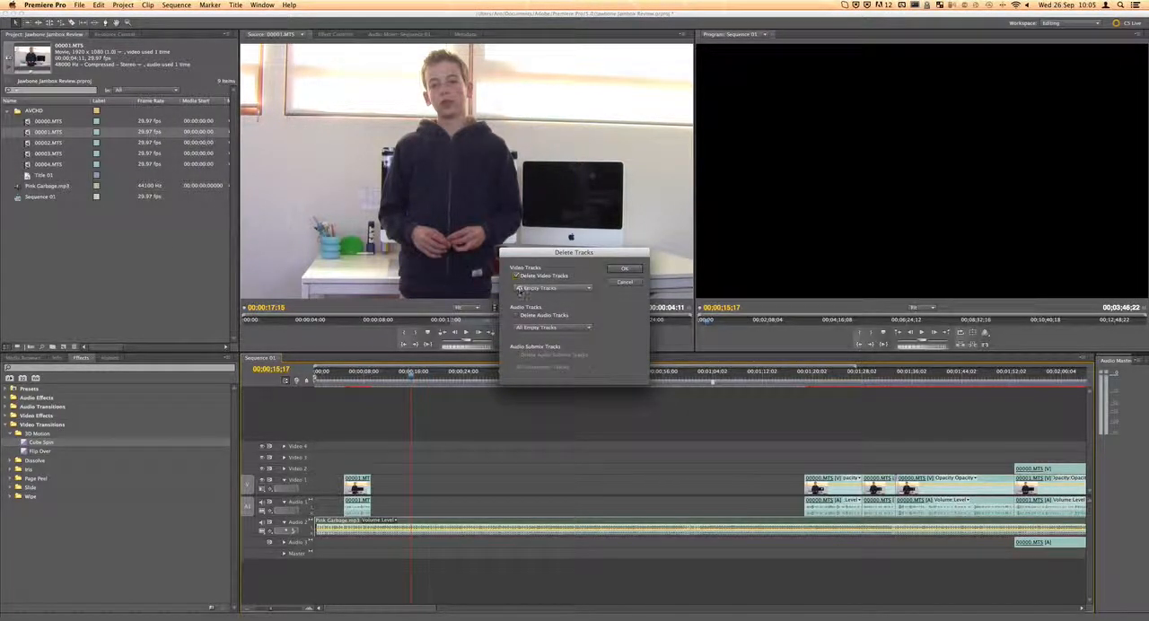
click(528, 288)
click(529, 305)
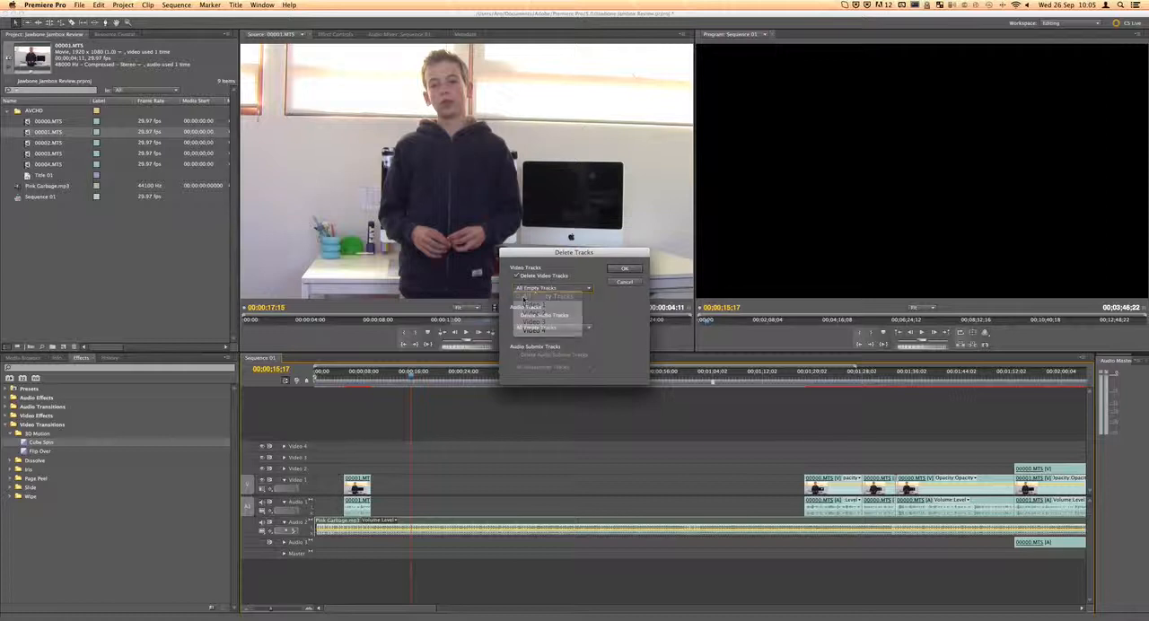
click(616, 270)
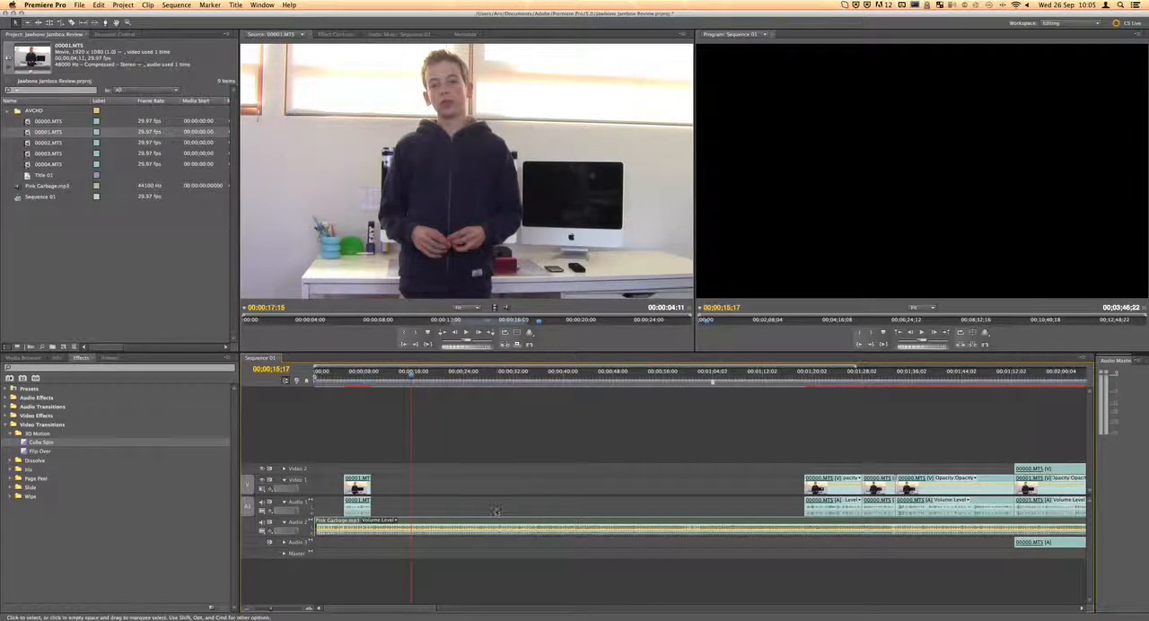
Move the playhead to 00;00;05;27 within the first 00001.MTS clip and check the gap following it
scroll(496, 511, right, 2)
scroll(496, 512, left, 2)
drag(411, 379, 351, 383)
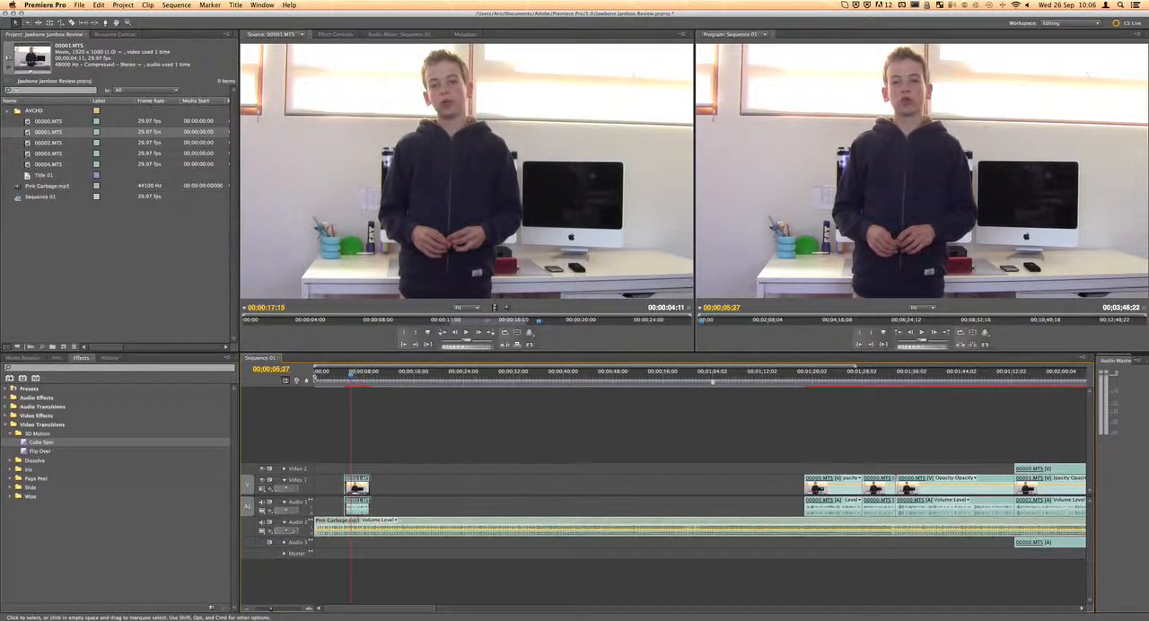
click(382, 485)
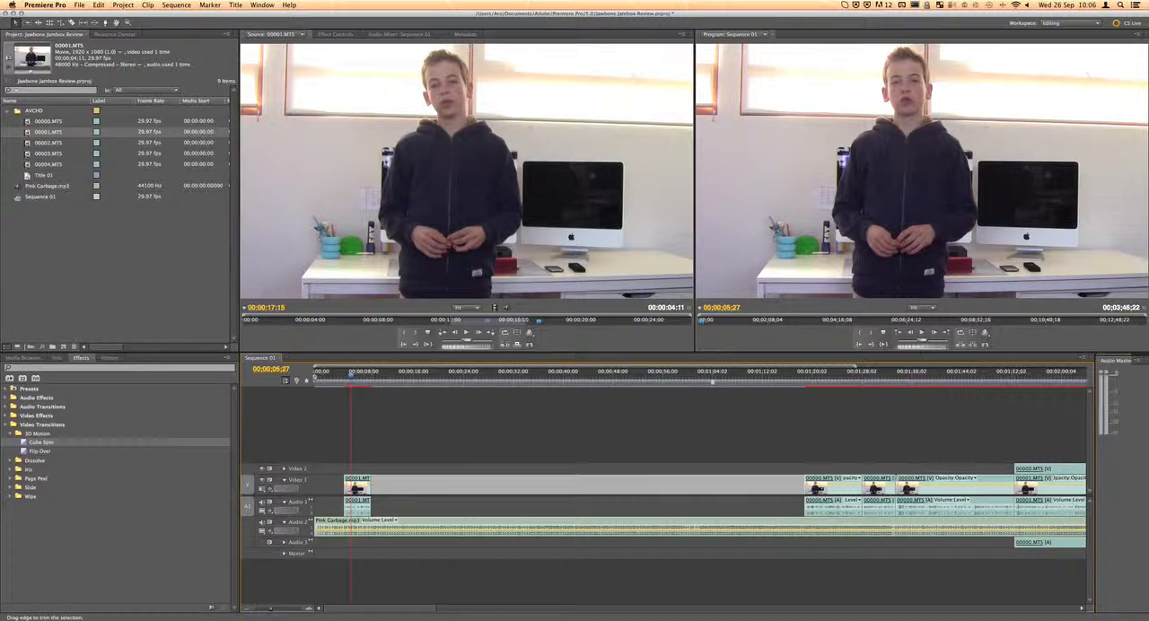
click(418, 459)
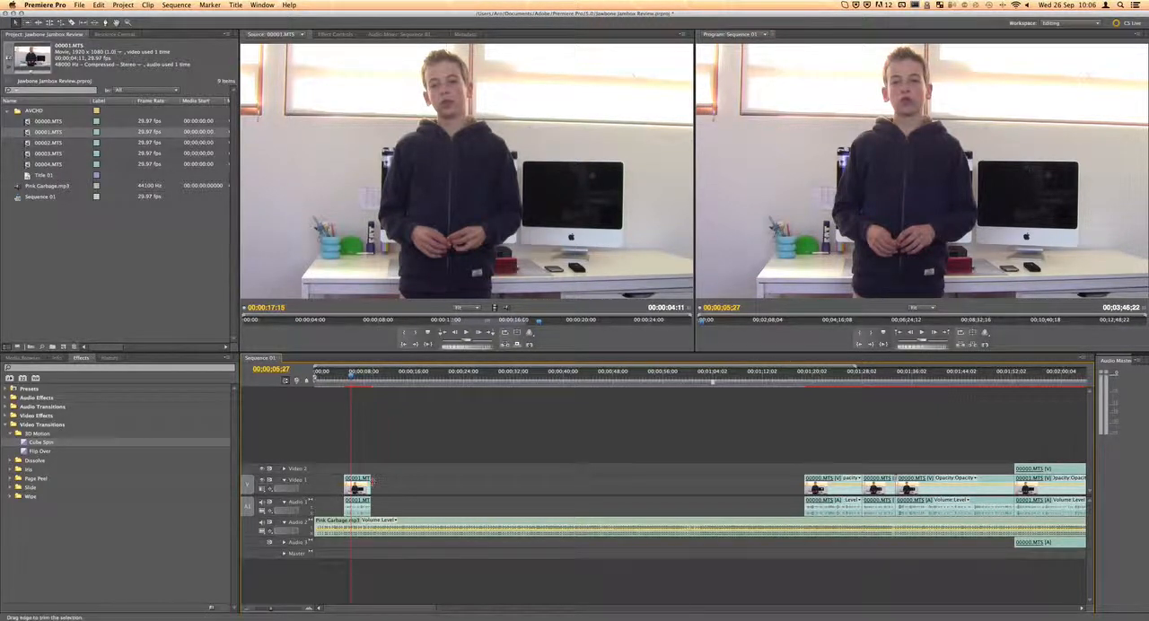
Trim the end of the first 00001.MTS clip, video and audio, back to the playhead placed at about 00;00;09;26
mouse_move(371, 489)
mouse_down()
mouse_move(425, 489)
mouse_move(375, 489)
mouse_up()
drag(271, 608, 279, 608)
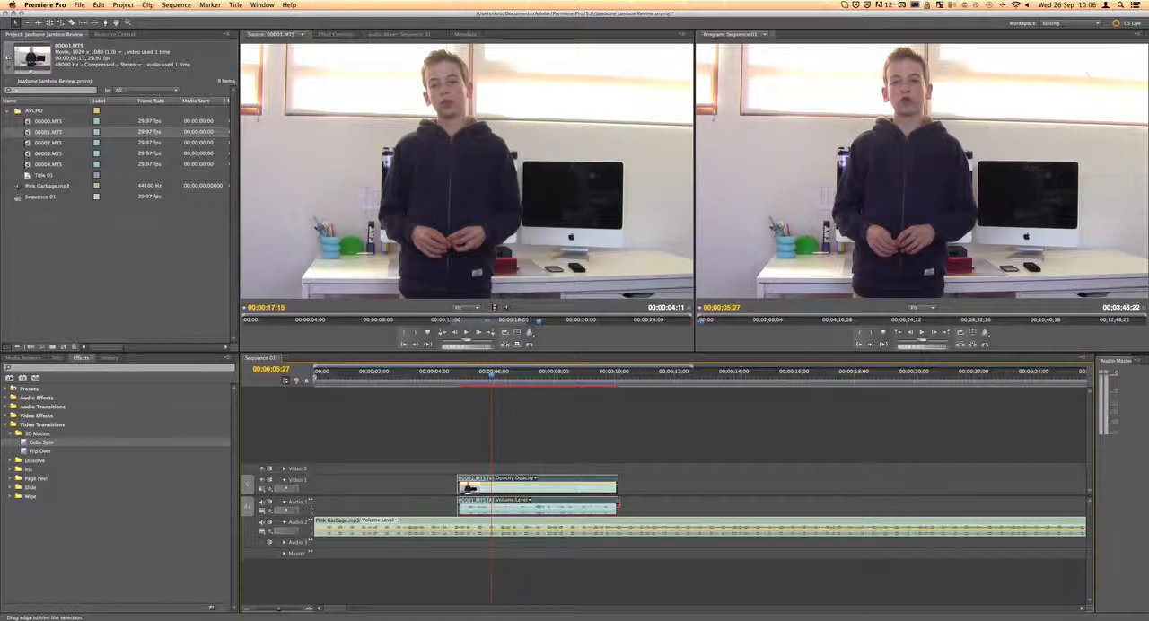
click(607, 386)
drag(607, 386, 611, 386)
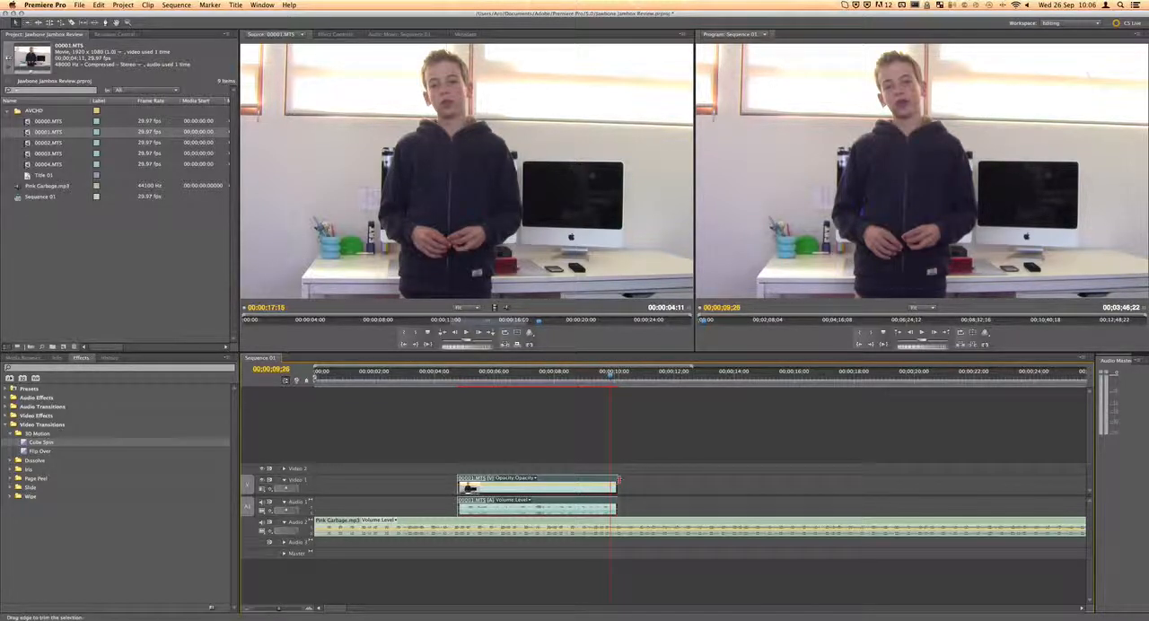
drag(617, 482, 610, 482)
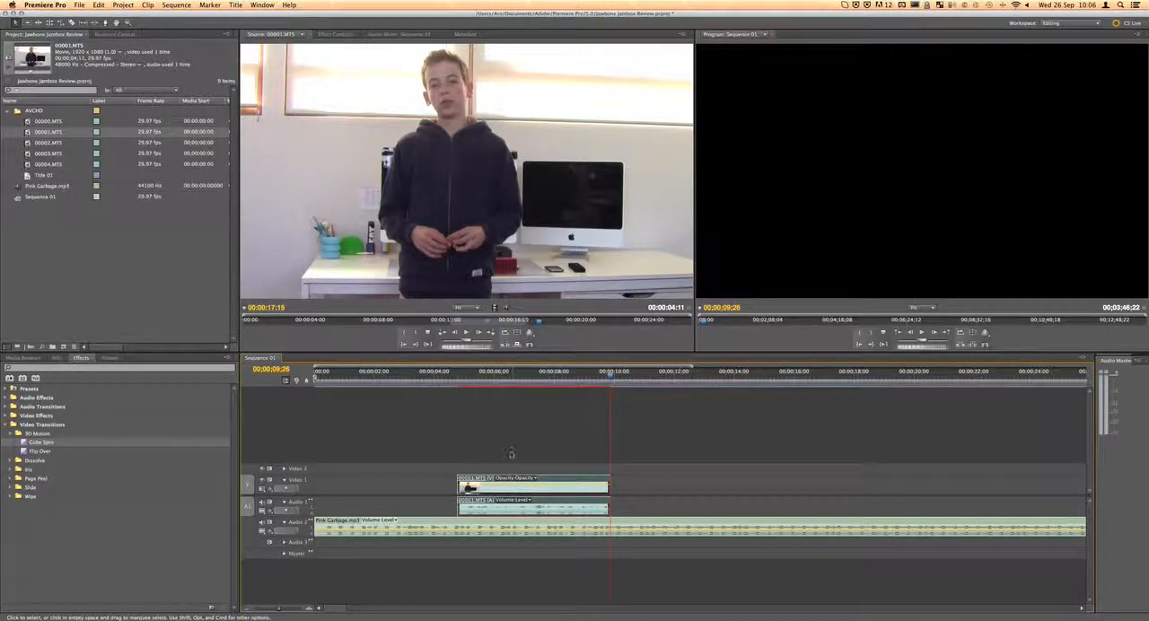
Move the trimmed 00001.MTS clip to the sequence start and place the first clip after the gap directly behind it on Video 1
drag(547, 478, 431, 478)
scroll(519, 487, right, 3)
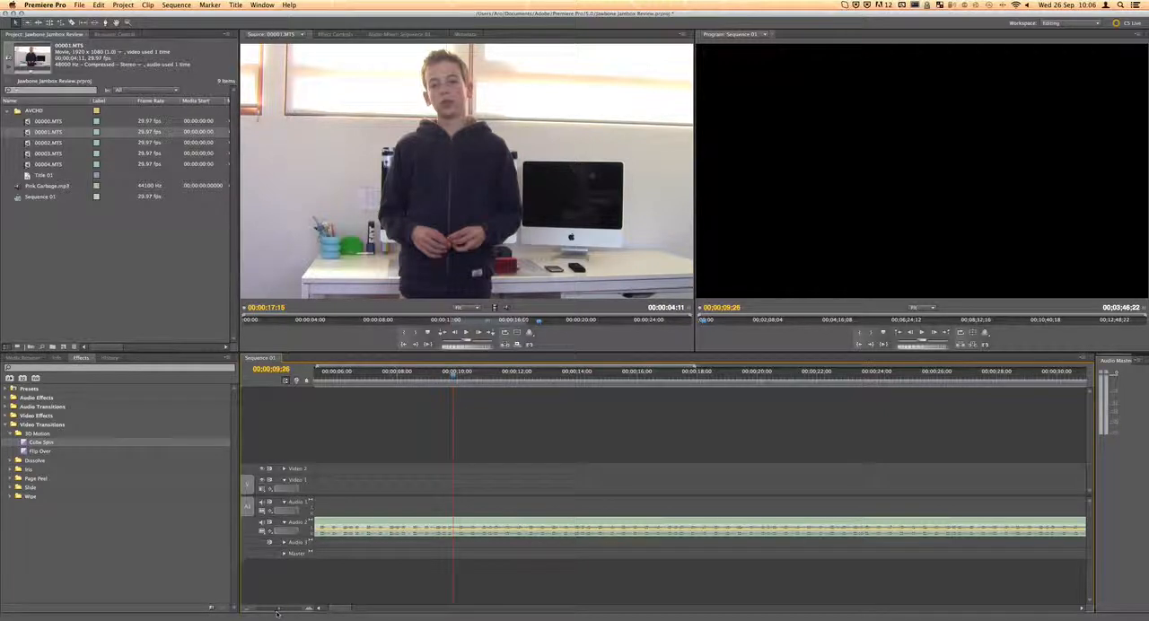
drag(278, 609, 267, 610)
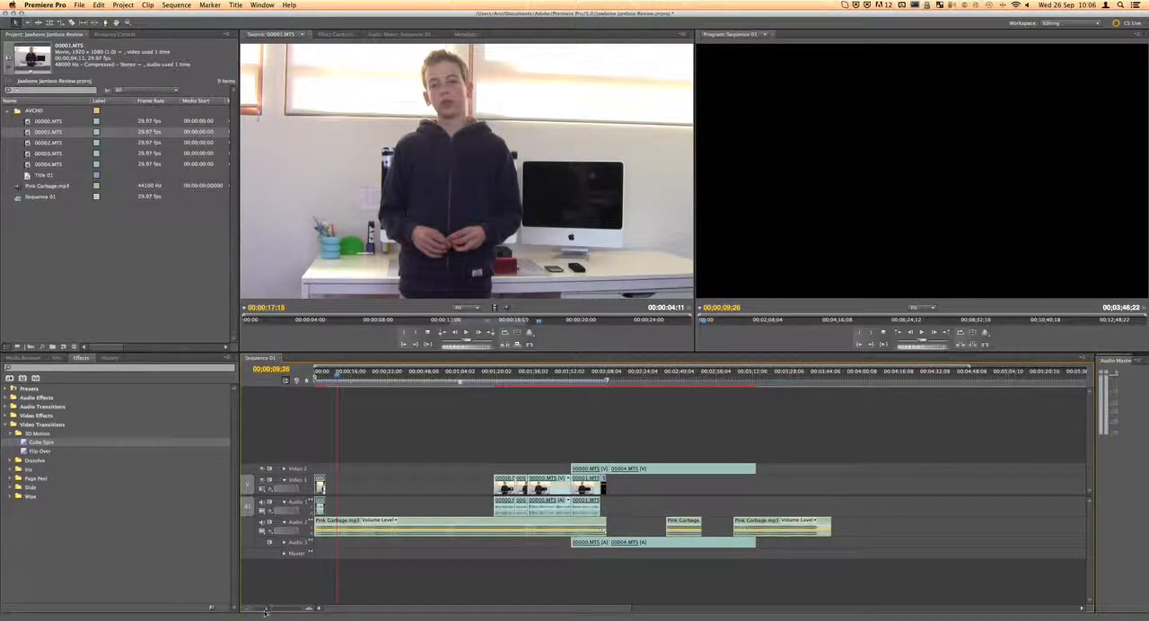
drag(507, 485, 360, 460)
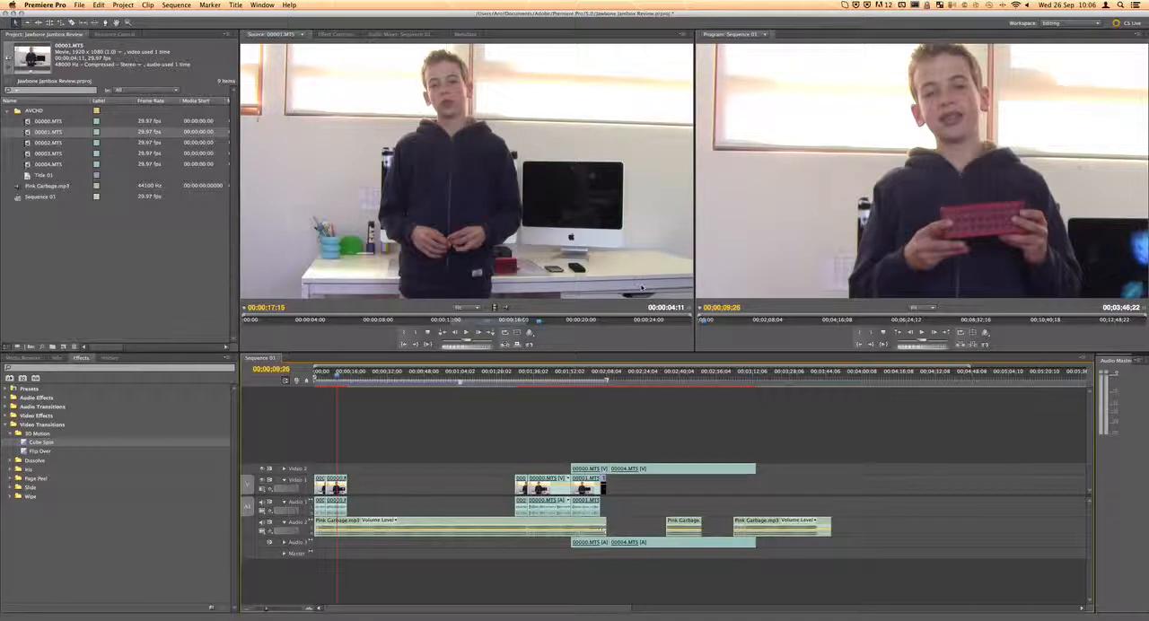
Review the remaining Video 1 clips from about 00;01;31;08, and return the playhead to the gap at 00;00;30;14
click(522, 383)
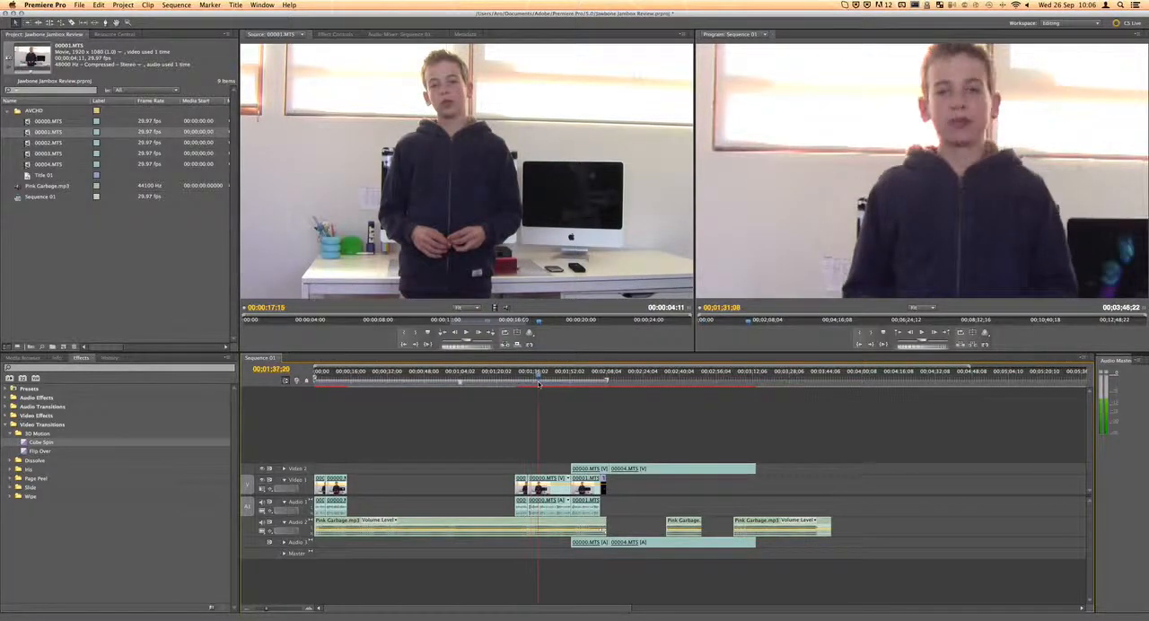
click(384, 380)
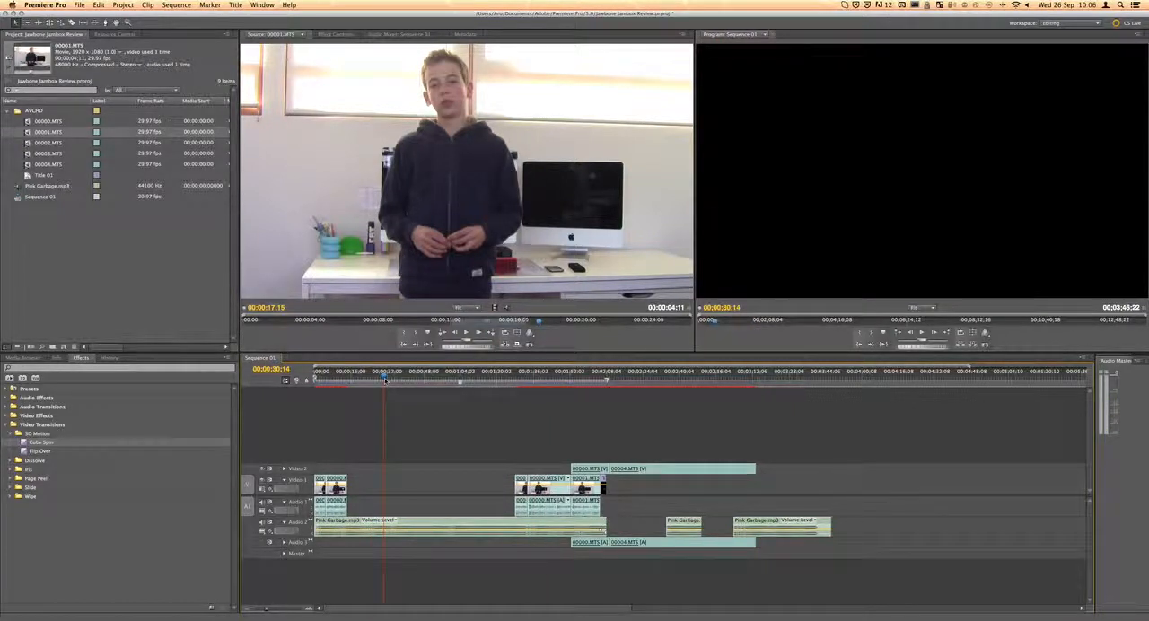
drag(607, 382, 606, 476)
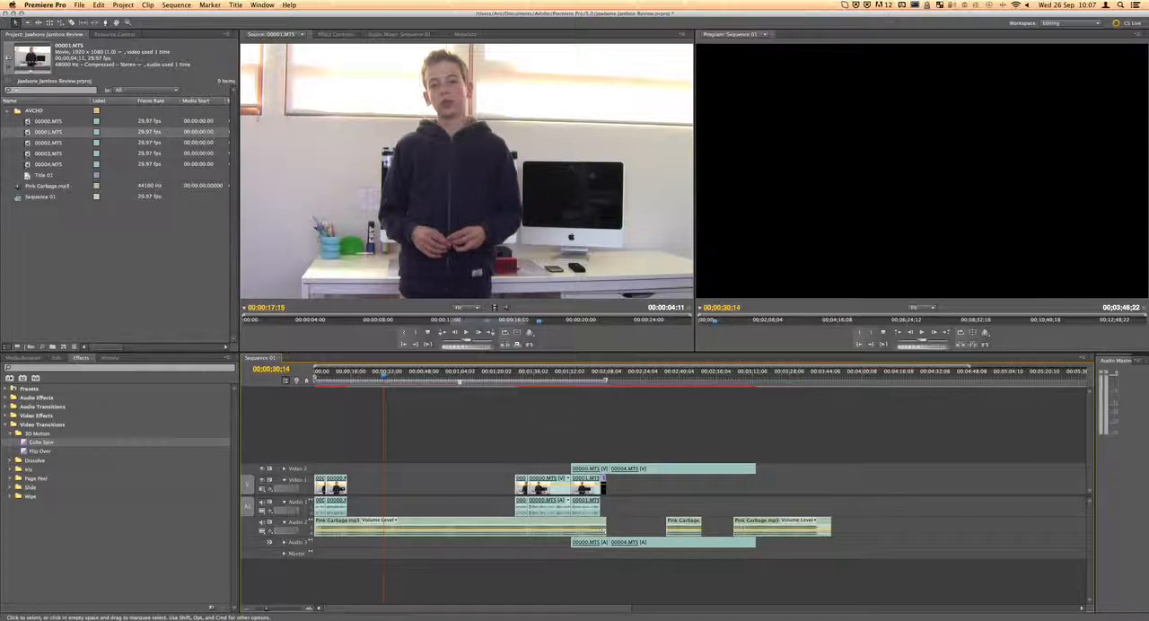